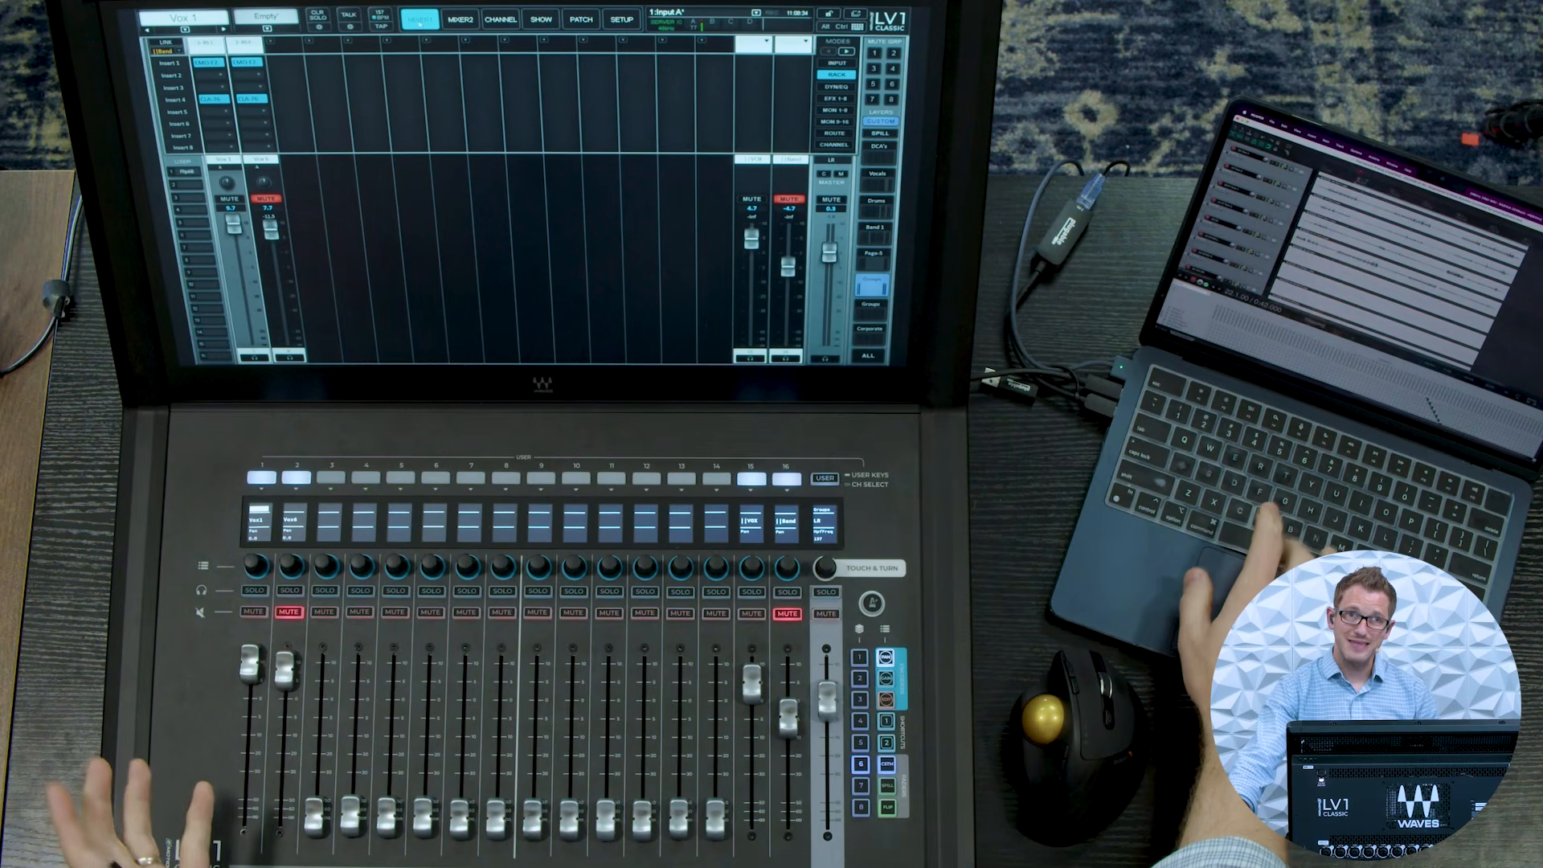
# Insert the PSE(mono) dynamics plug-in into insert slot 2 of the Vox 1 channel
pyautogui.press('space')
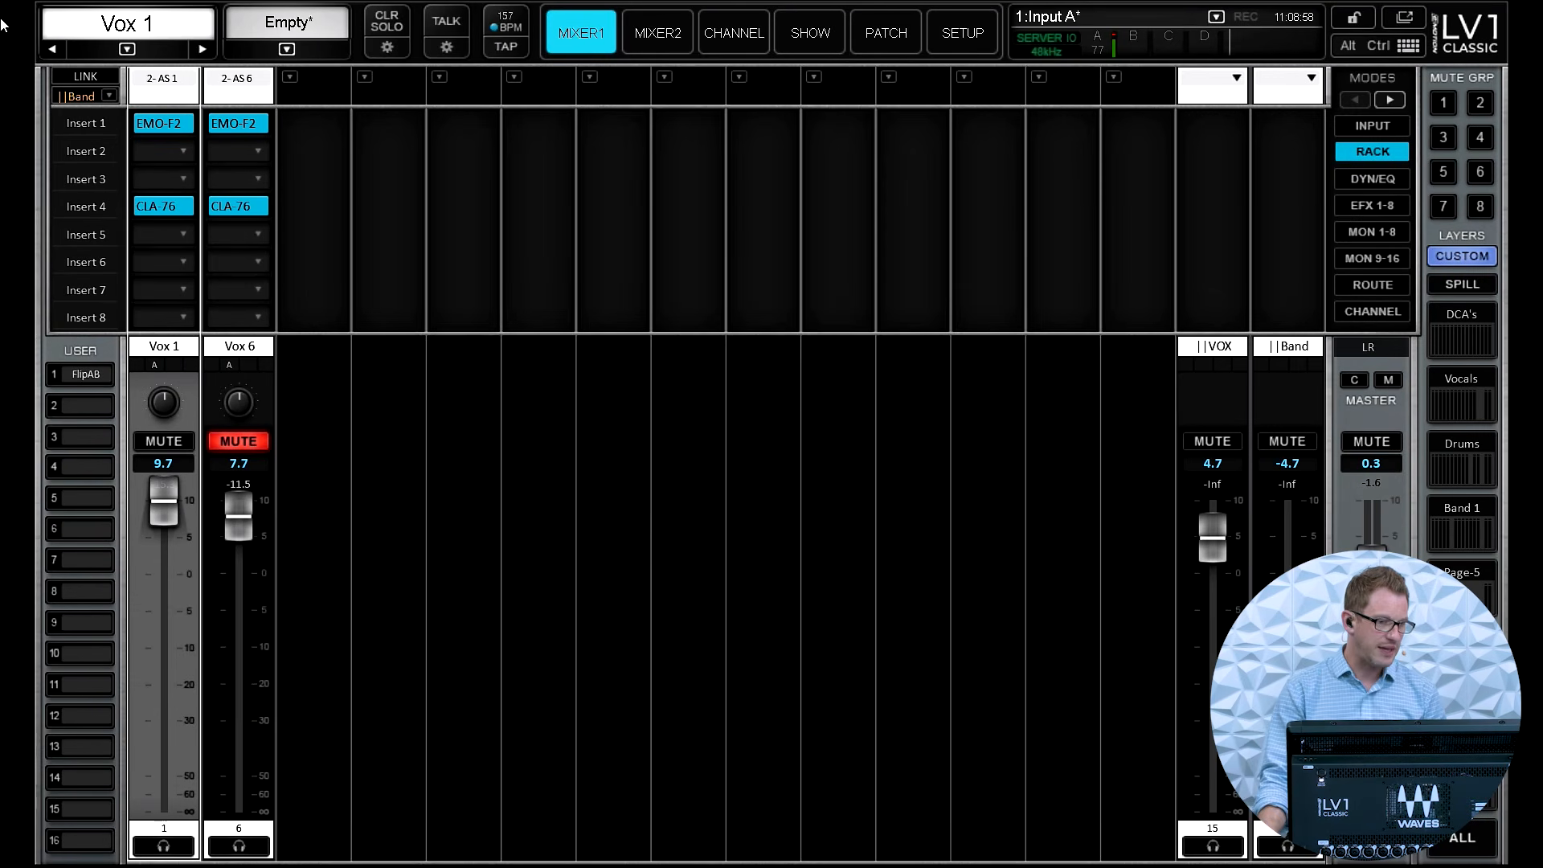
pyautogui.click(181, 148)
pyautogui.moveTo(235, 170)
pyautogui.moveTo(574, 174)
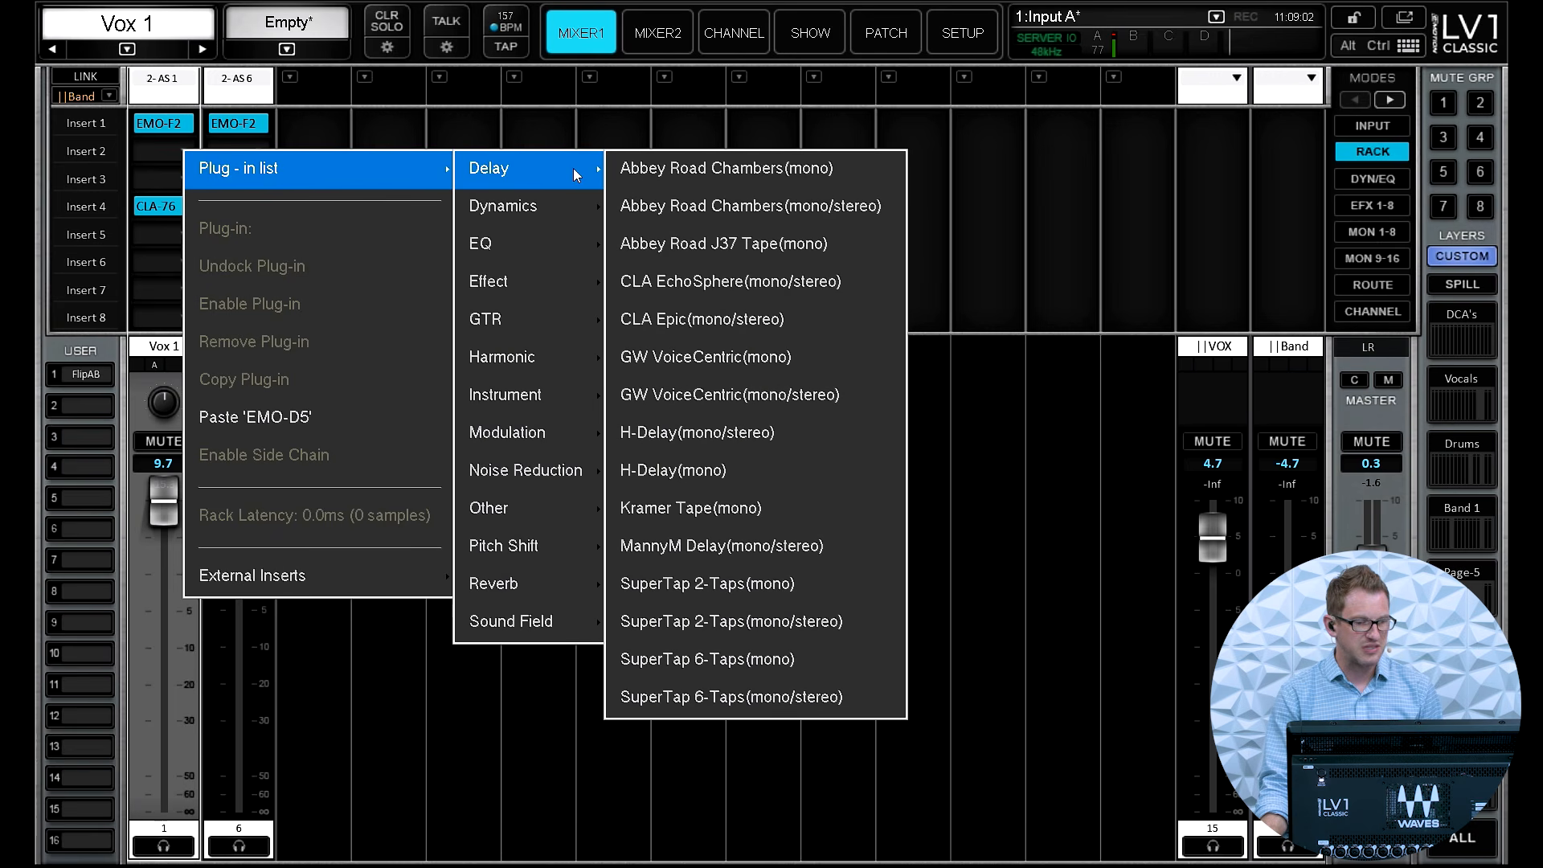
pyautogui.moveTo(547, 520)
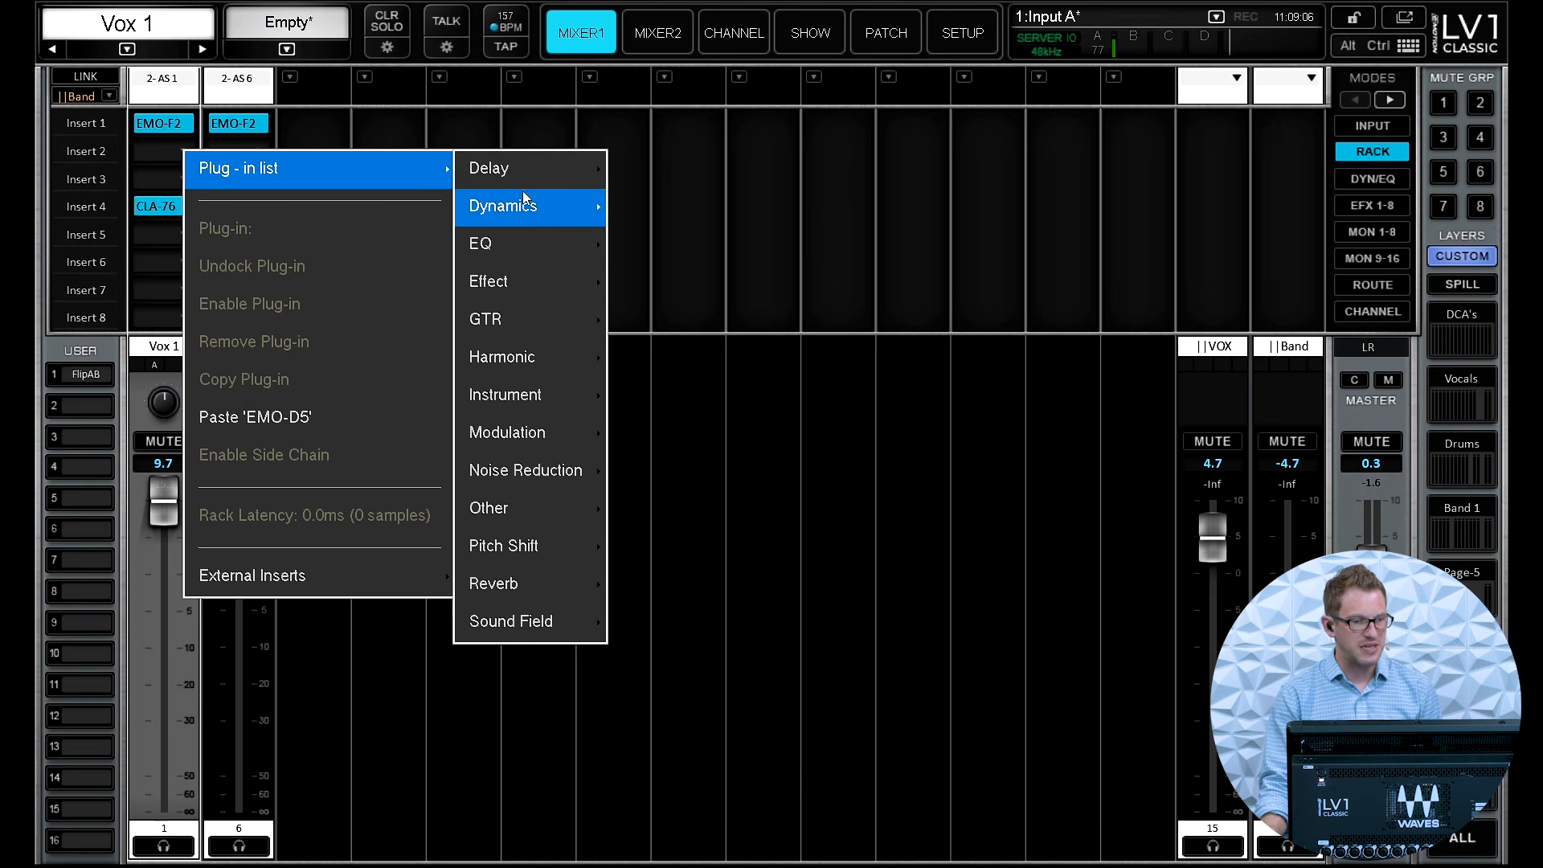
pyautogui.moveTo(526, 209)
pyautogui.moveTo(721, 360)
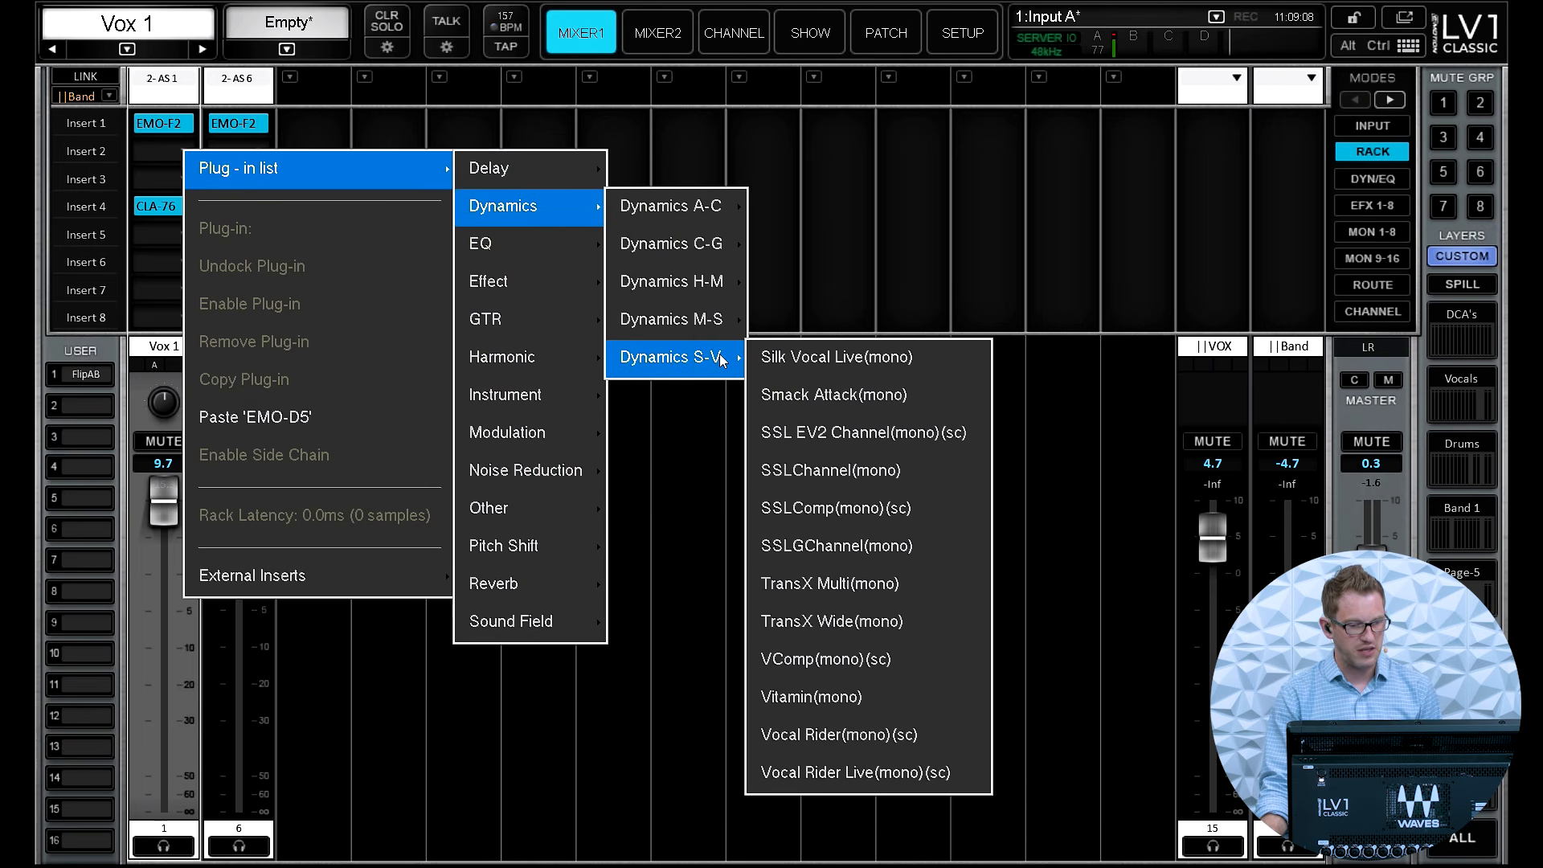
pyautogui.moveTo(712, 322)
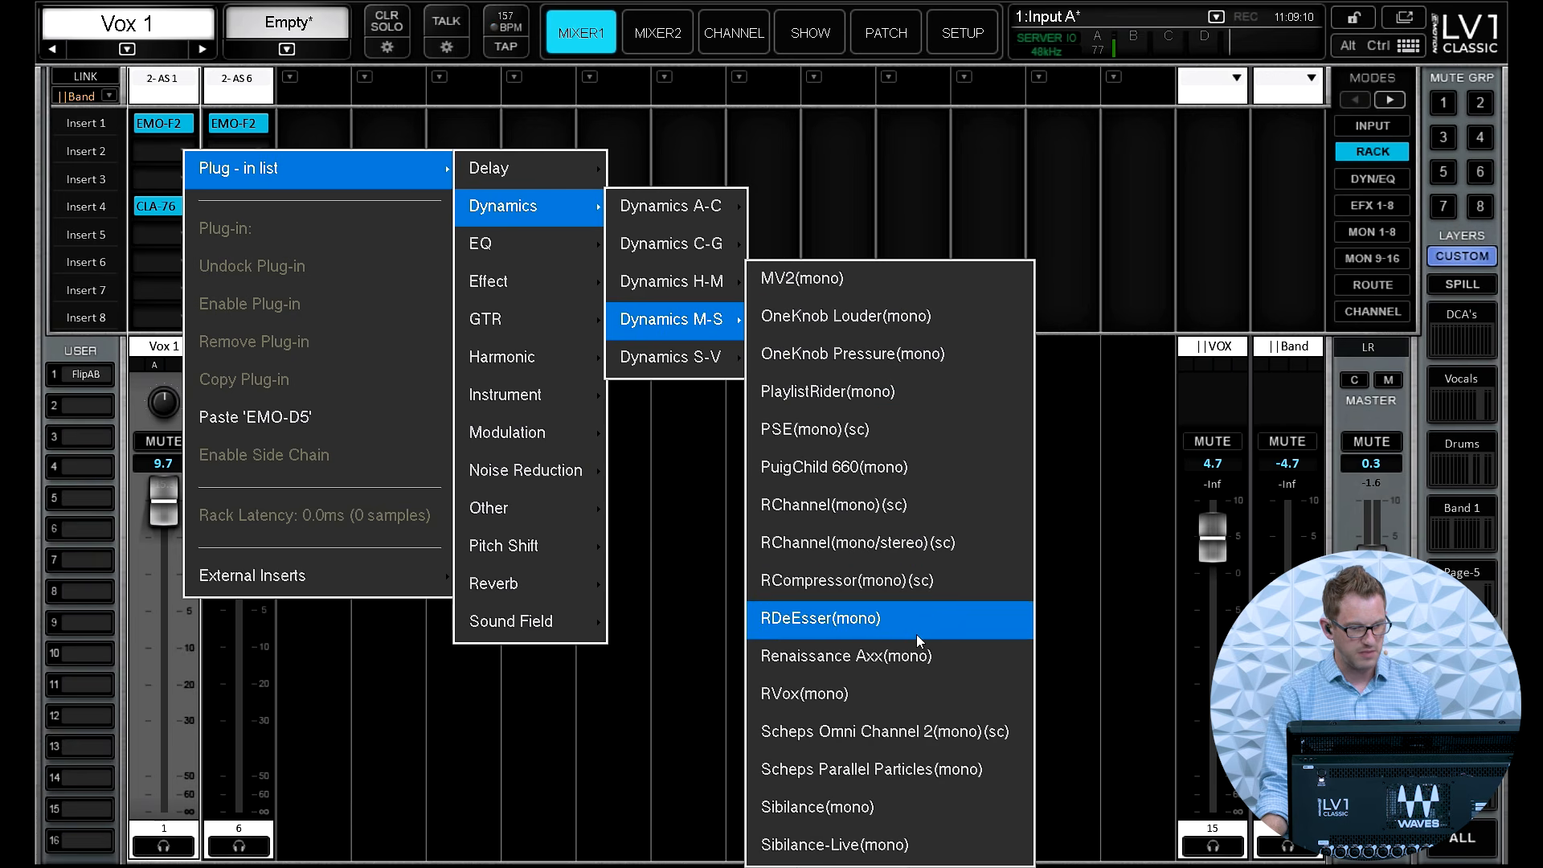
pyautogui.click(827, 432)
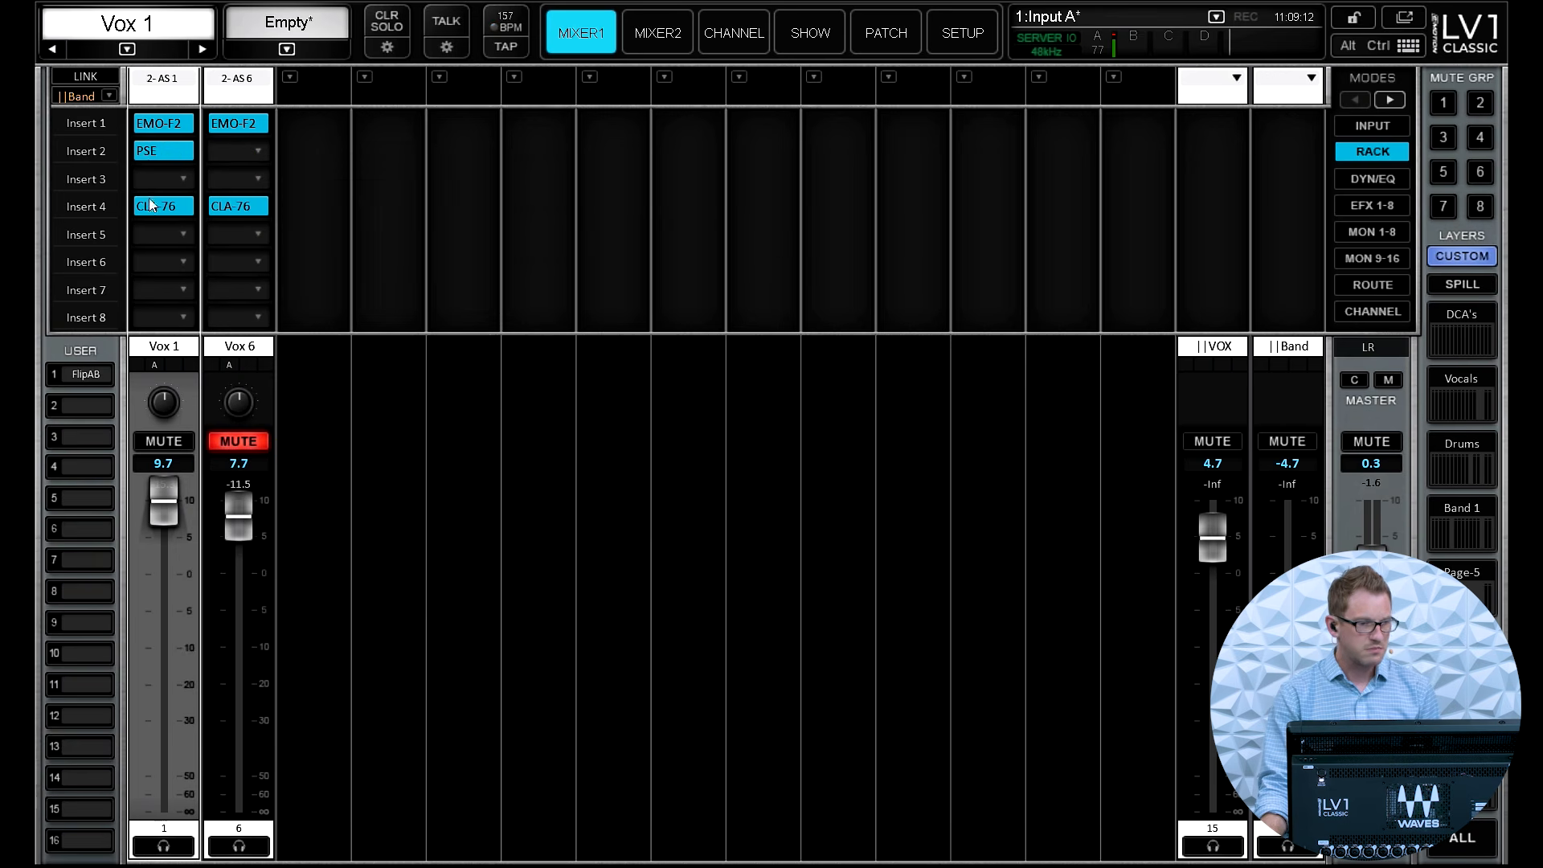
# Open the PSE plug-in on Vox 1 and set its range to -15 and threshold to -40
pyautogui.click(148, 152)
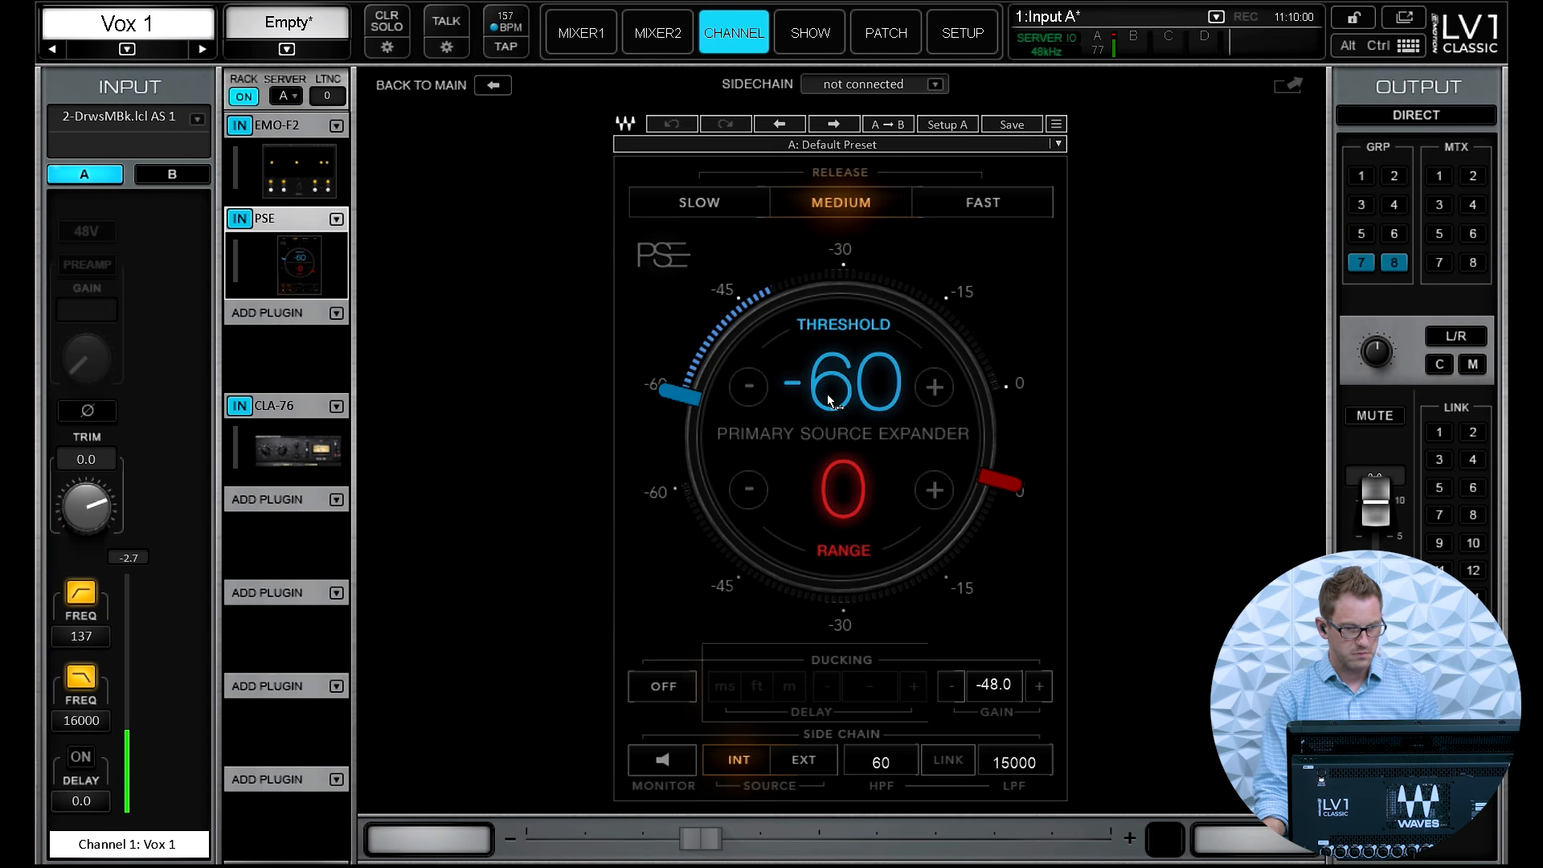
pyautogui.moveTo(1009, 494); pyautogui.dragTo(943, 573)
pyautogui.moveTo(854, 414); pyautogui.dragTo(854, 357)
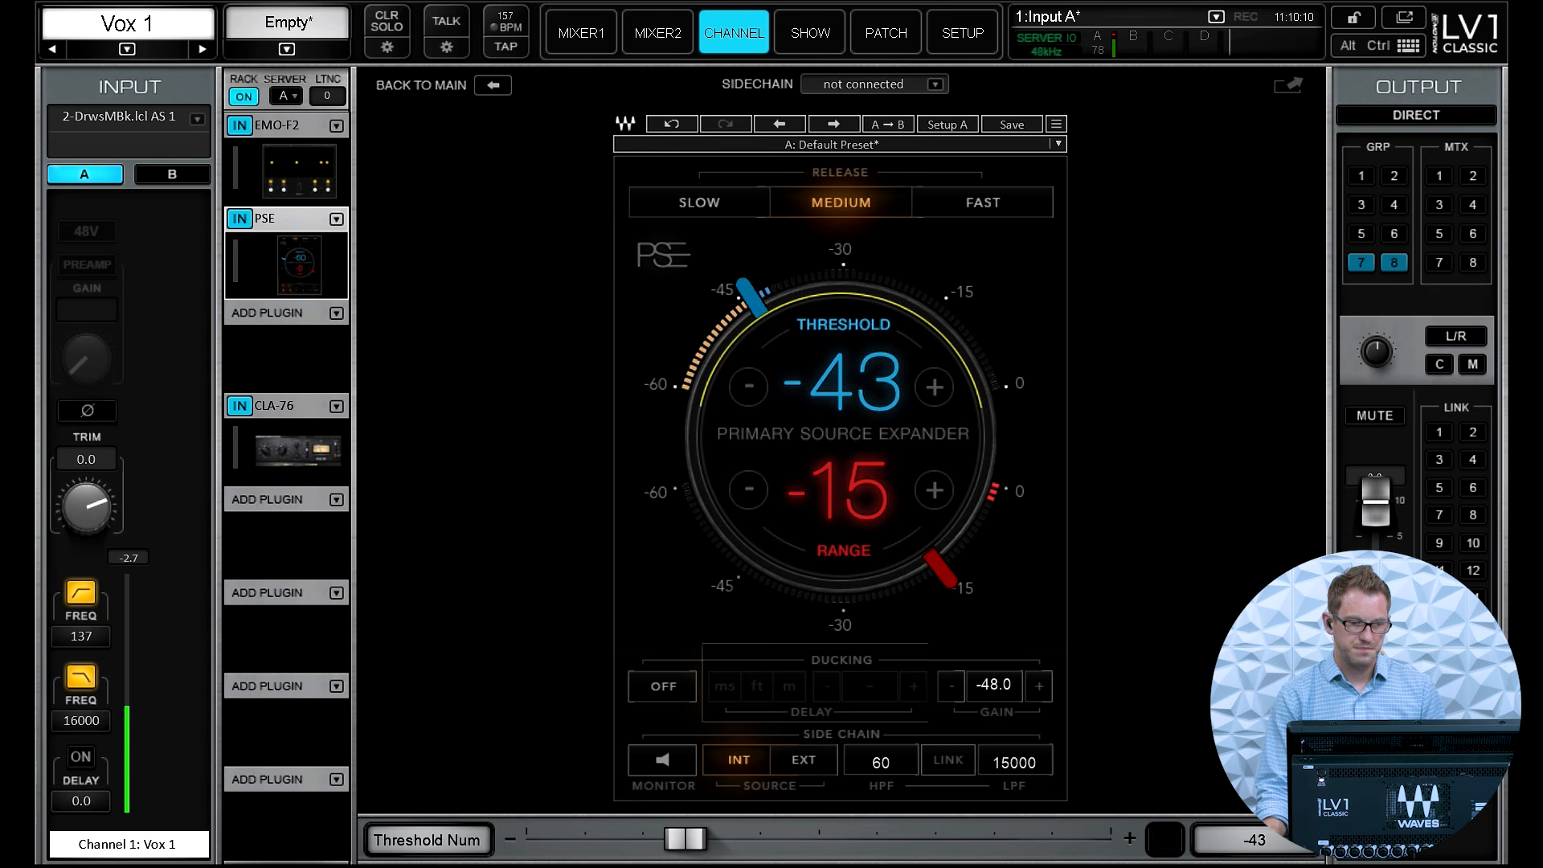
pyautogui.moveTo(854, 357); pyautogui.dragTo(854, 354)
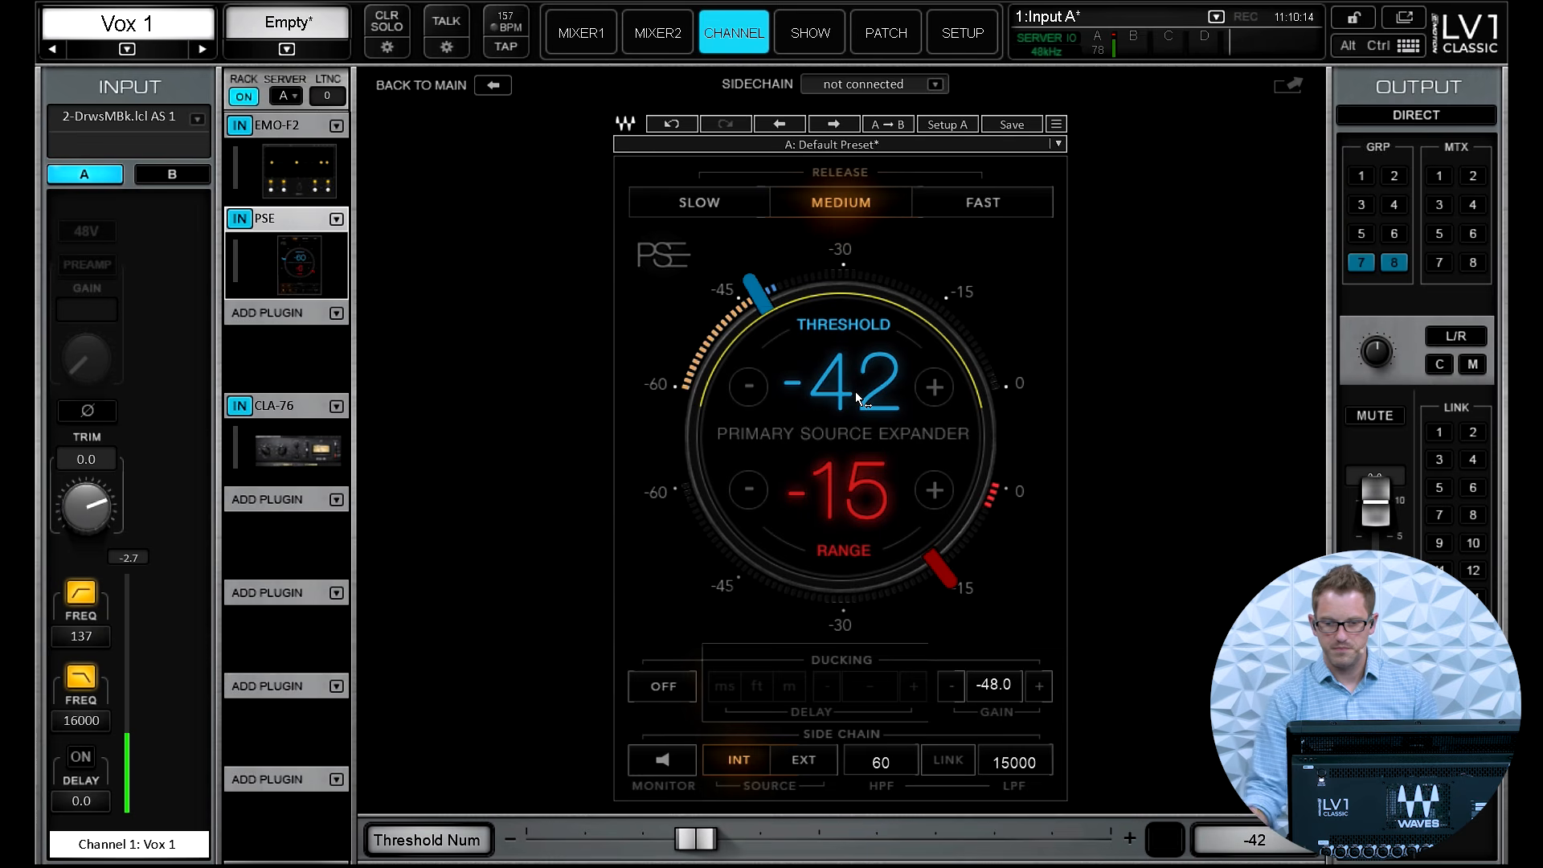
pyautogui.moveTo(857, 402); pyautogui.dragTo(857, 395)
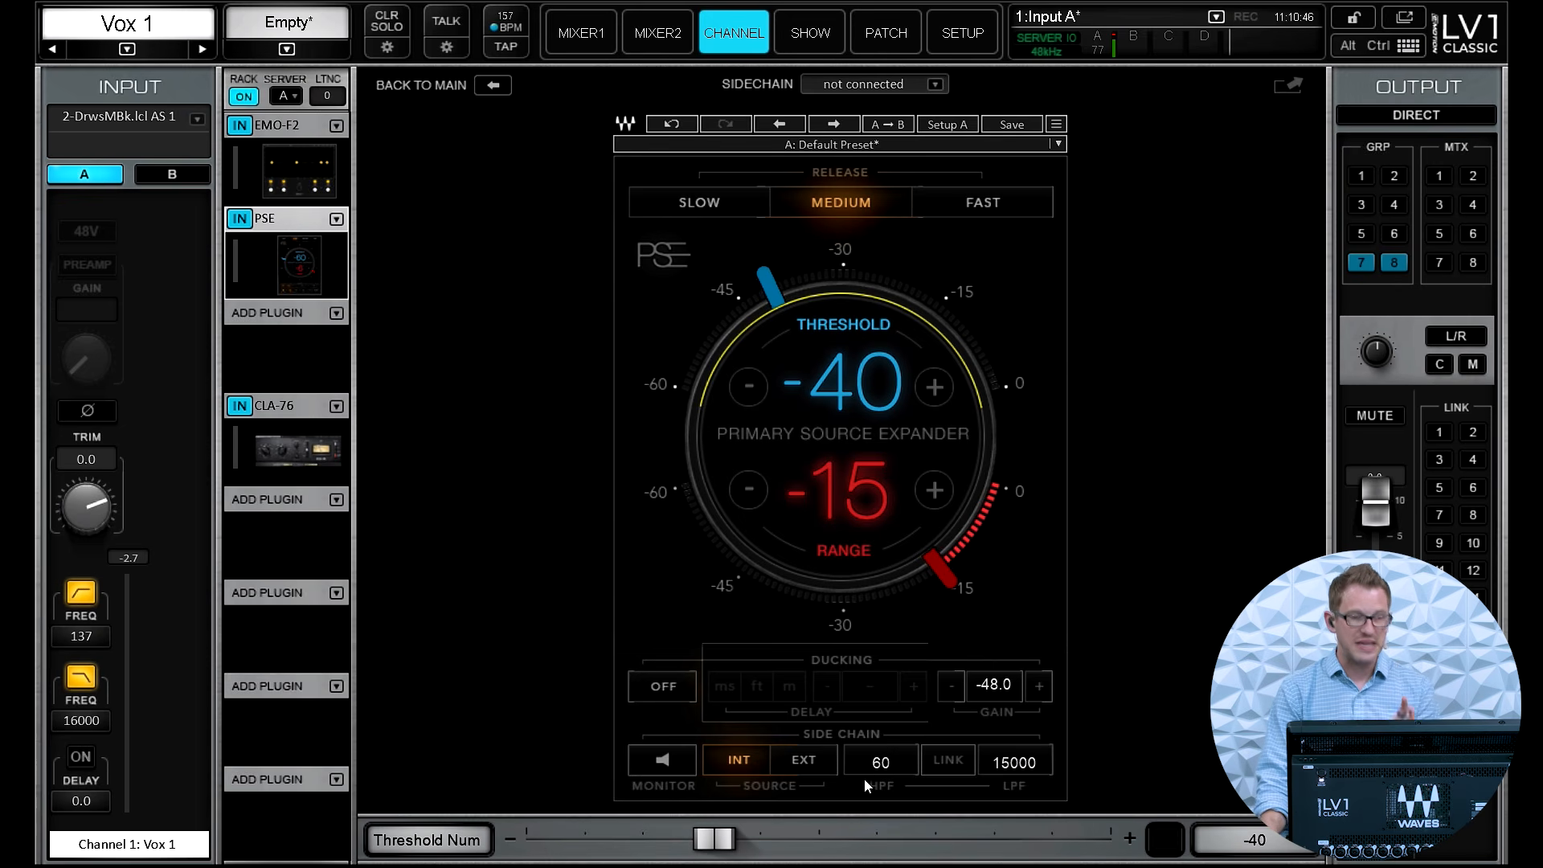
# Enable ducking and, while monitoring the side chain, set its high-pass filter to 200 and low-pass filter to 4100
pyautogui.click(674, 686)
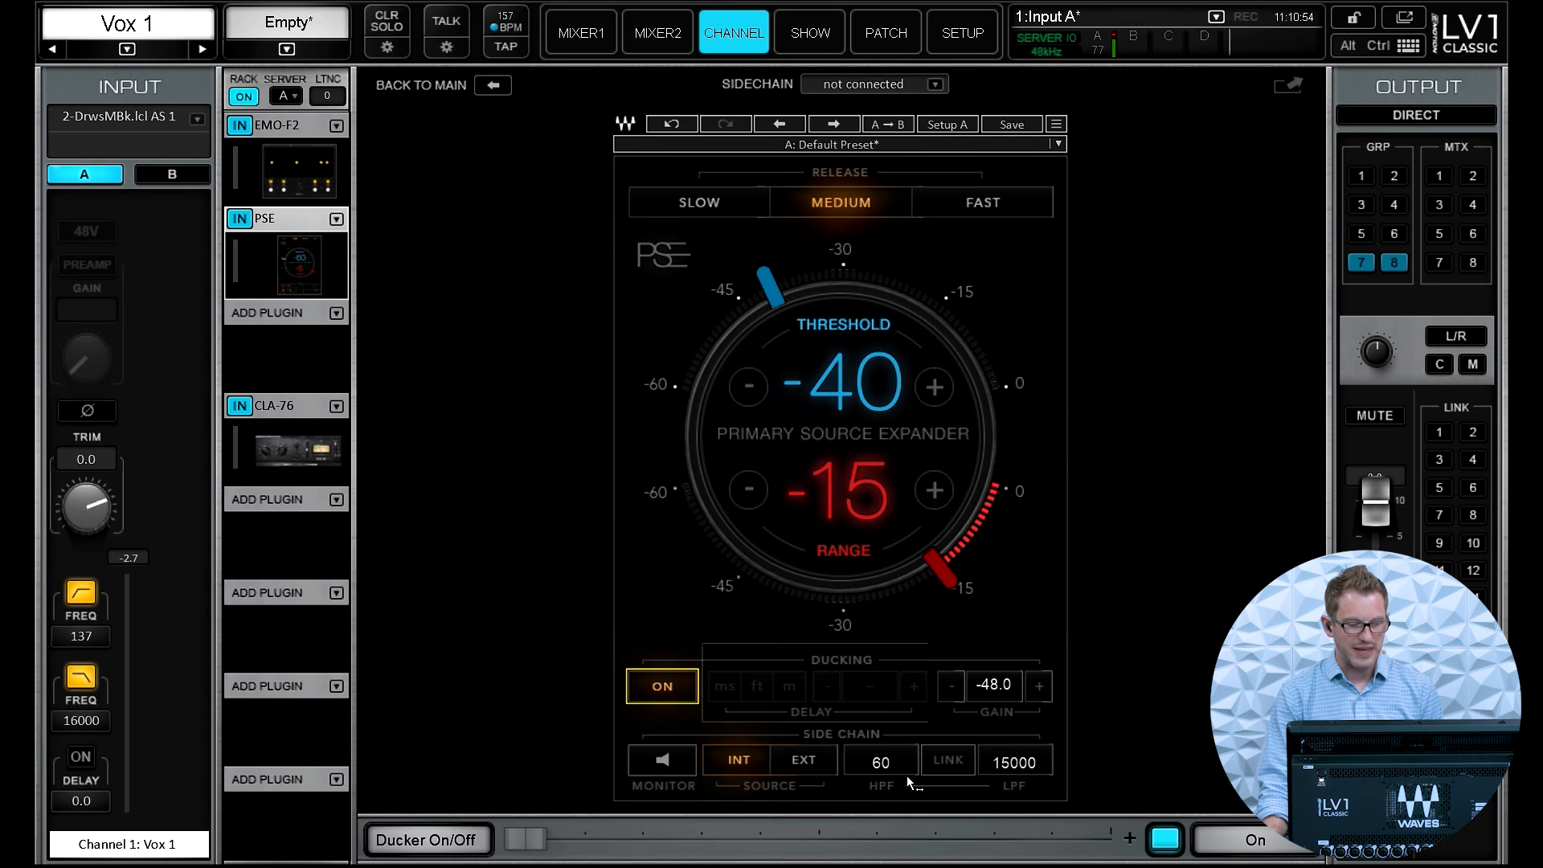
pyautogui.click(673, 765)
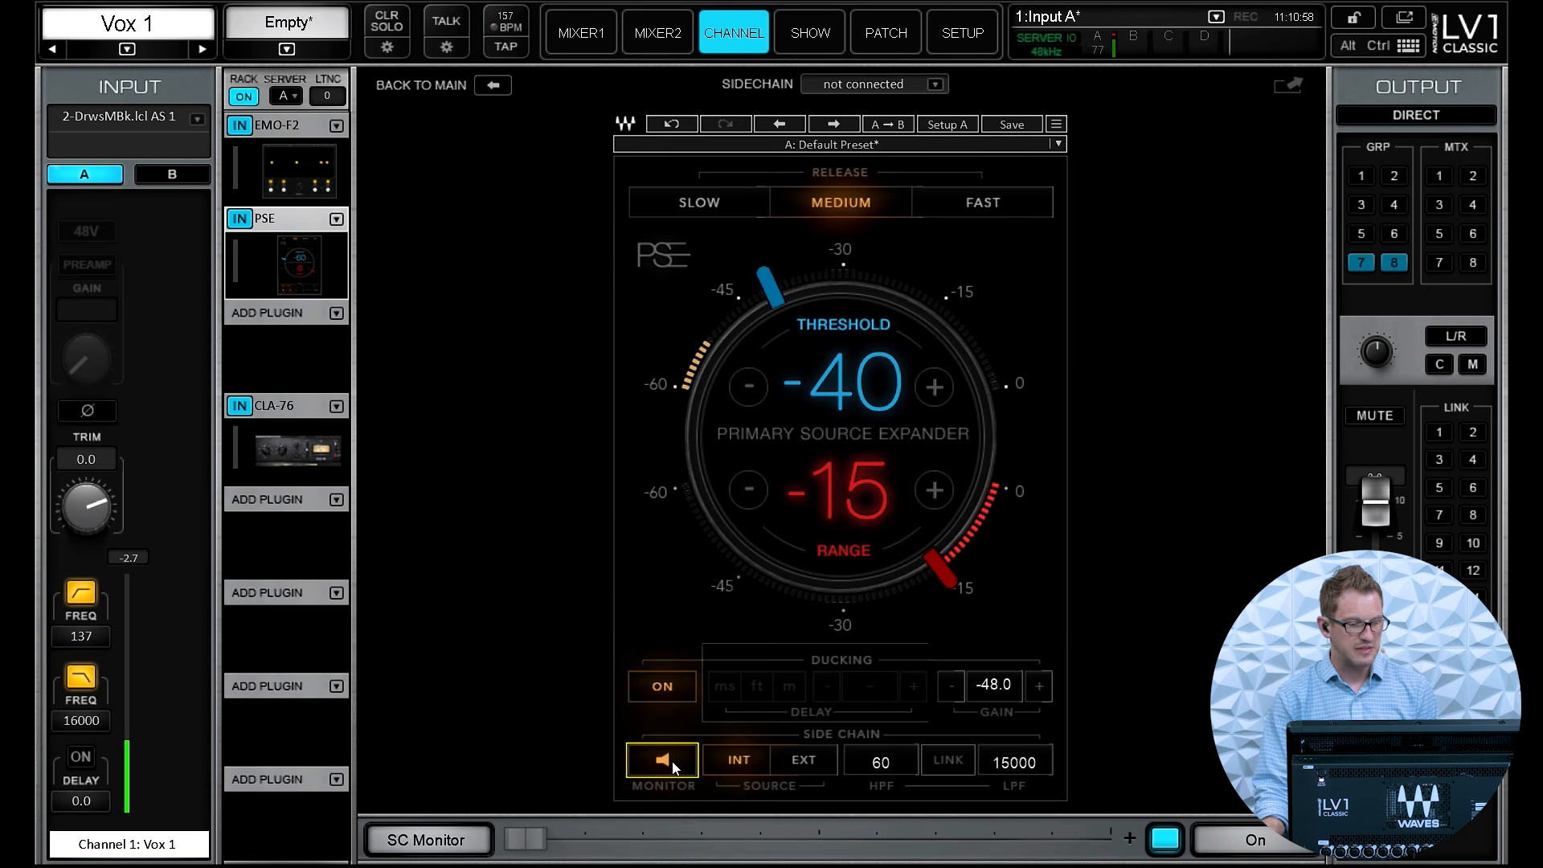
pyautogui.moveTo(876, 770); pyautogui.dragTo(876, 695)
pyautogui.moveTo(1014, 765); pyautogui.dragTo(1014, 823)
pyautogui.moveTo(882, 762); pyautogui.dragTo(882, 747)
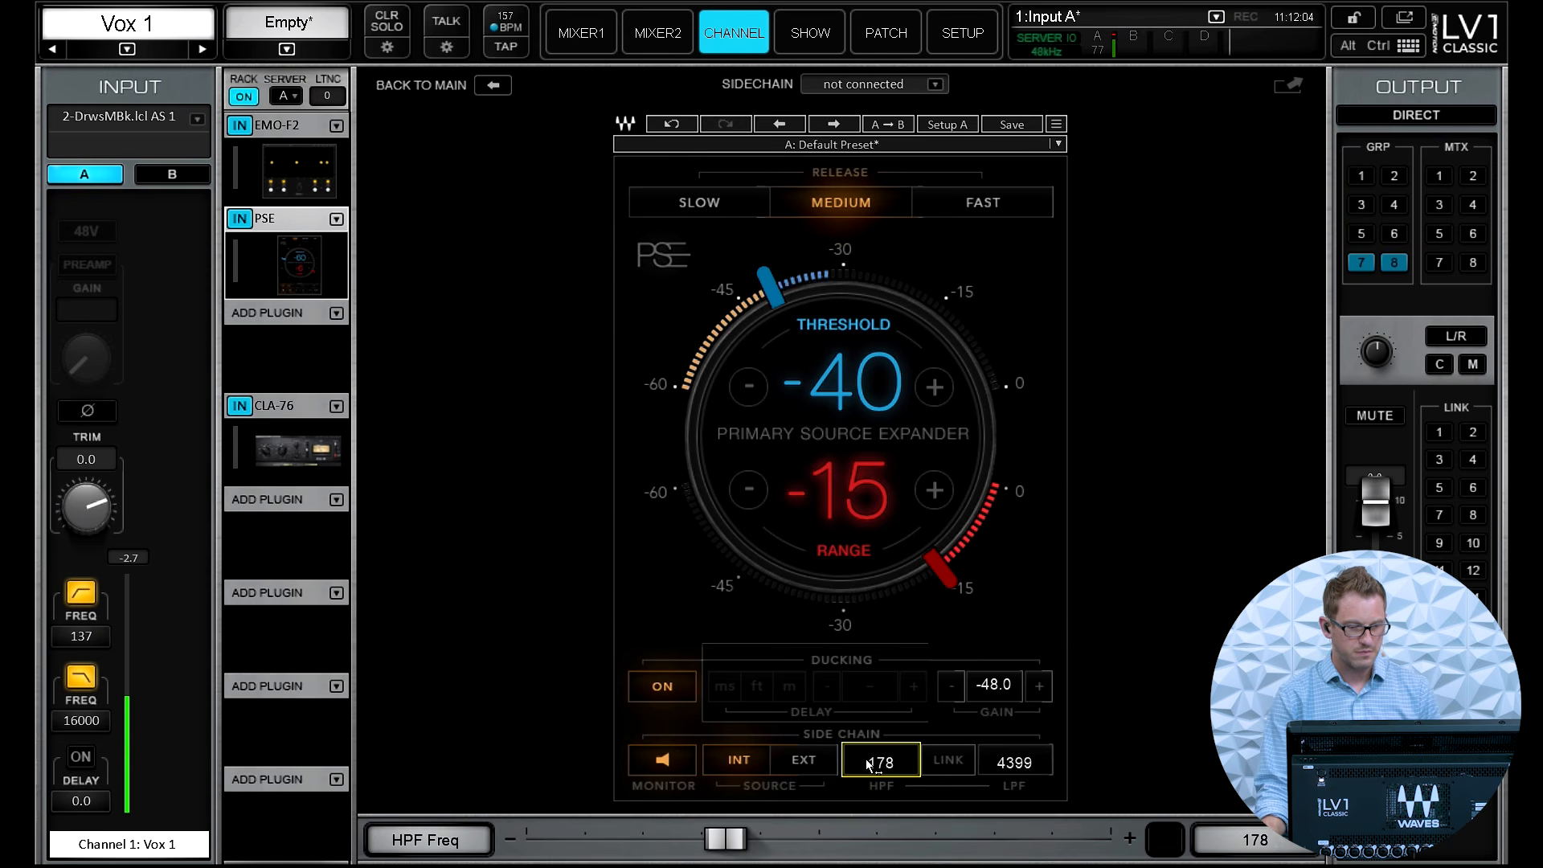
pyautogui.click(1028, 766)
pyautogui.moveTo(1029, 766); pyautogui.dragTo(1024, 767)
pyautogui.moveTo(890, 767); pyautogui.dragTo(897, 767)
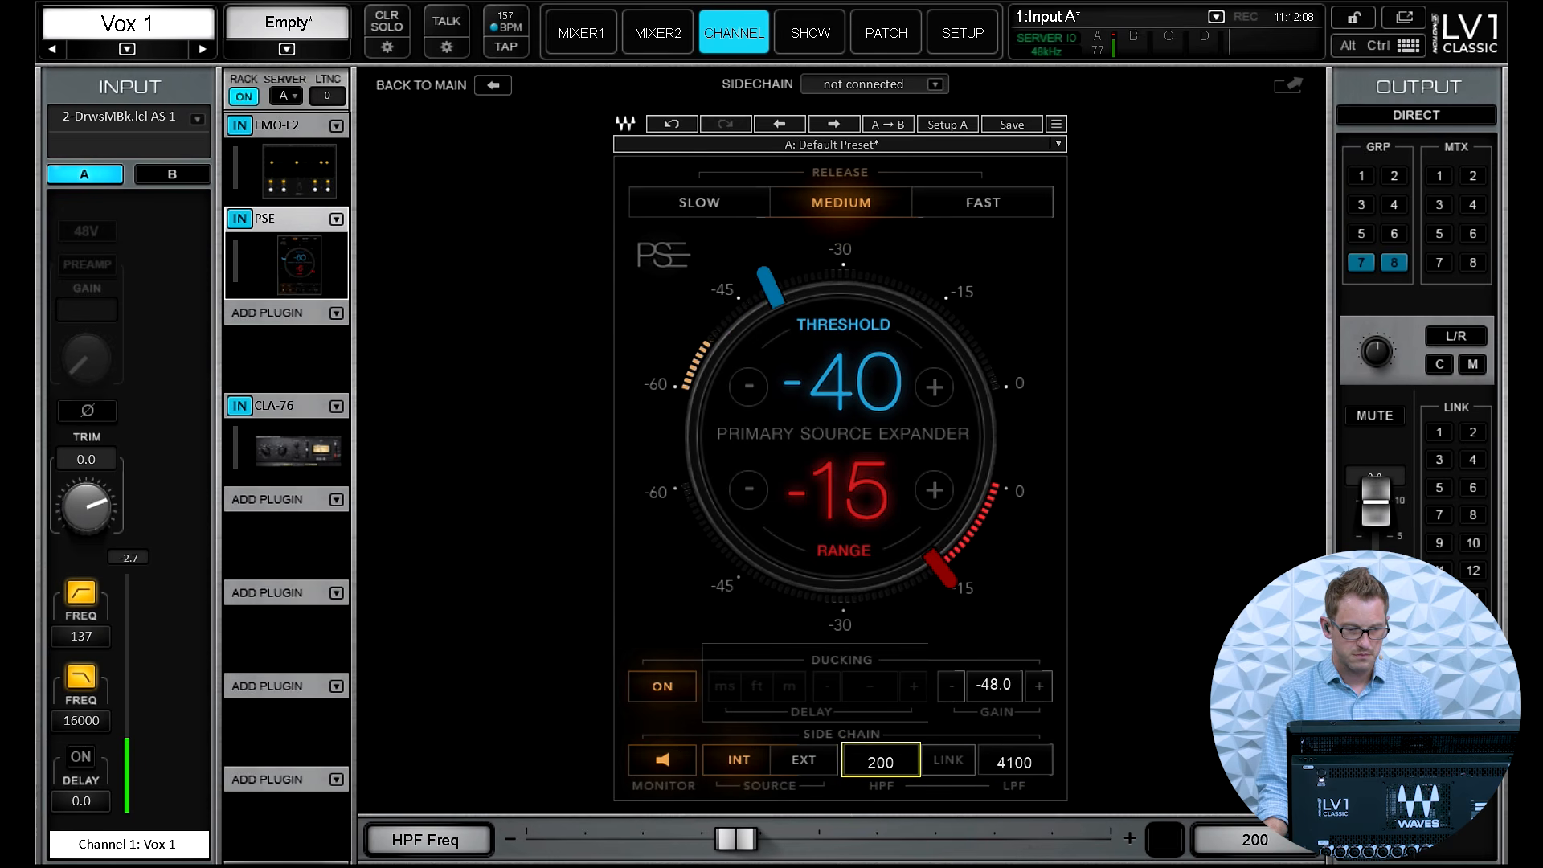
pyautogui.click(664, 768)
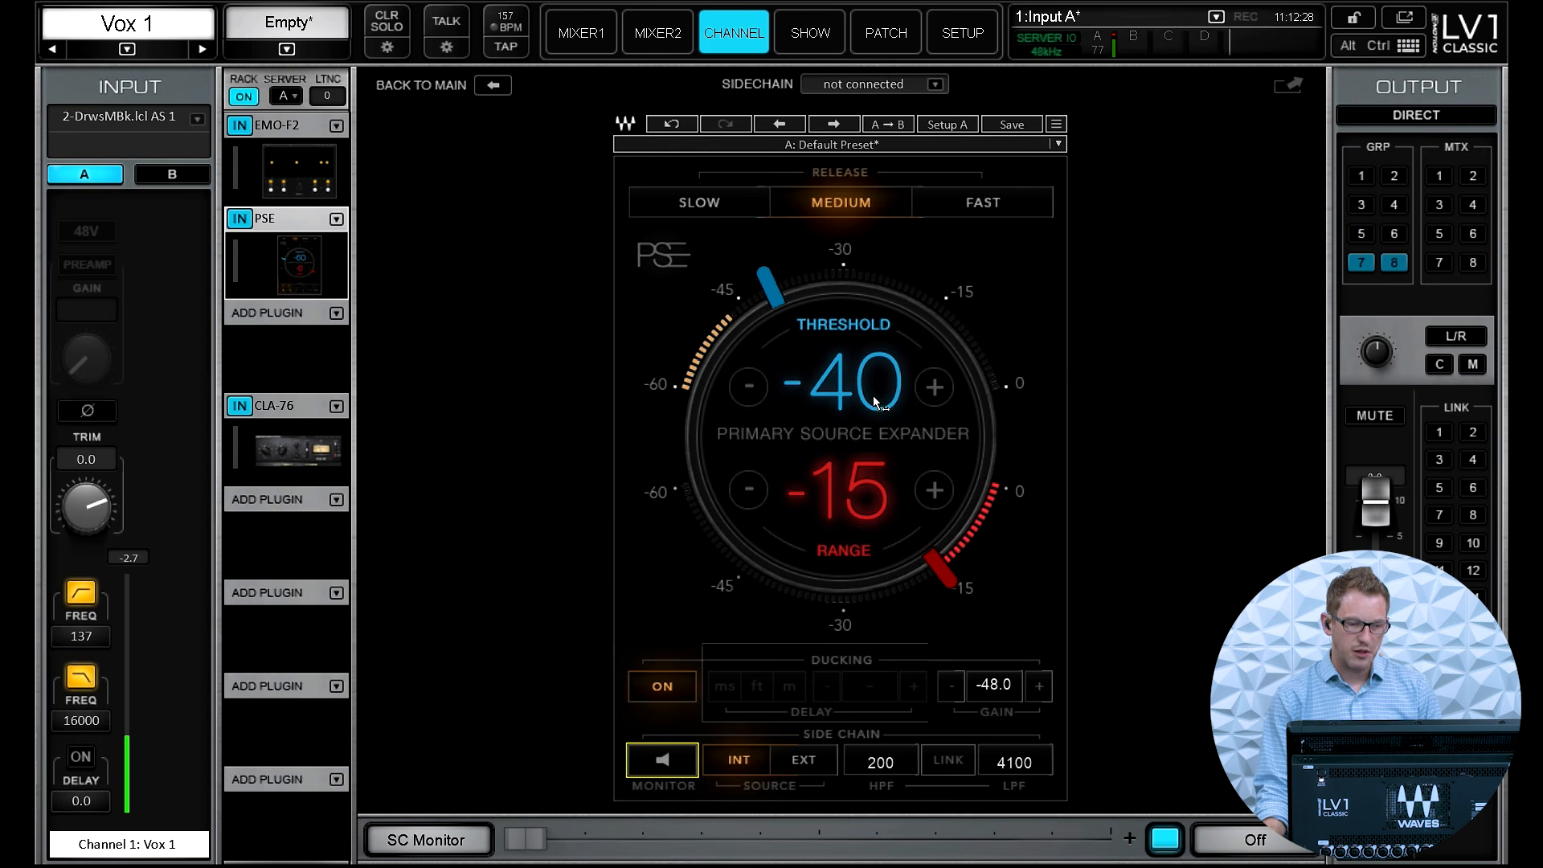
# Raise the expander threshold to -30
pyautogui.click(935, 382)
pyautogui.click(936, 383)
pyautogui.click(937, 383)
pyautogui.click(938, 382)
pyautogui.click(938, 382)
pyautogui.click(938, 382)
pyautogui.click(938, 382)
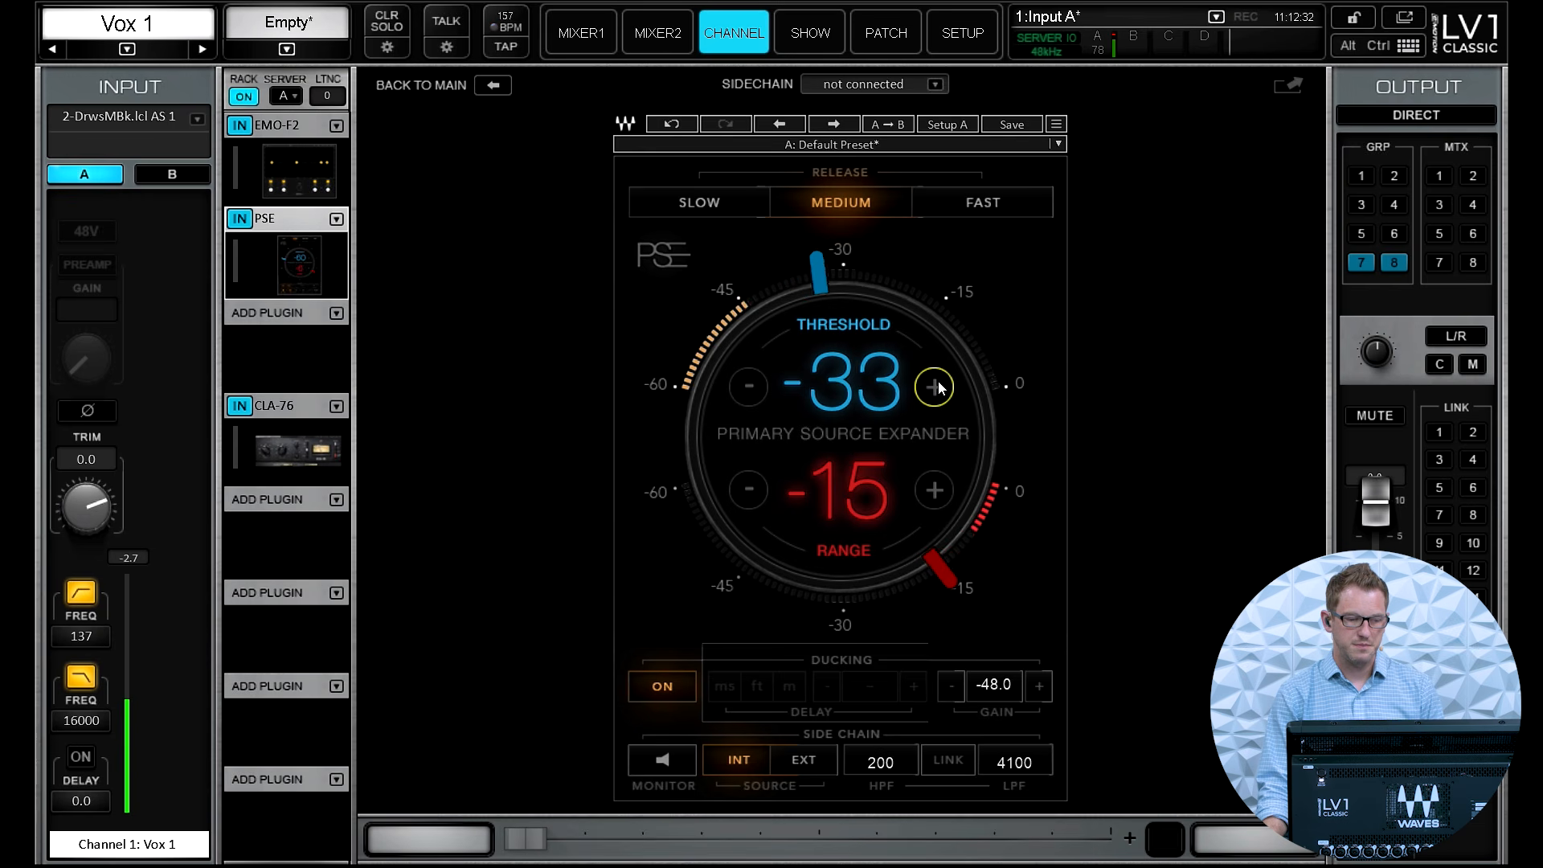
pyautogui.click(939, 382)
pyautogui.click(938, 382)
pyautogui.click(938, 385)
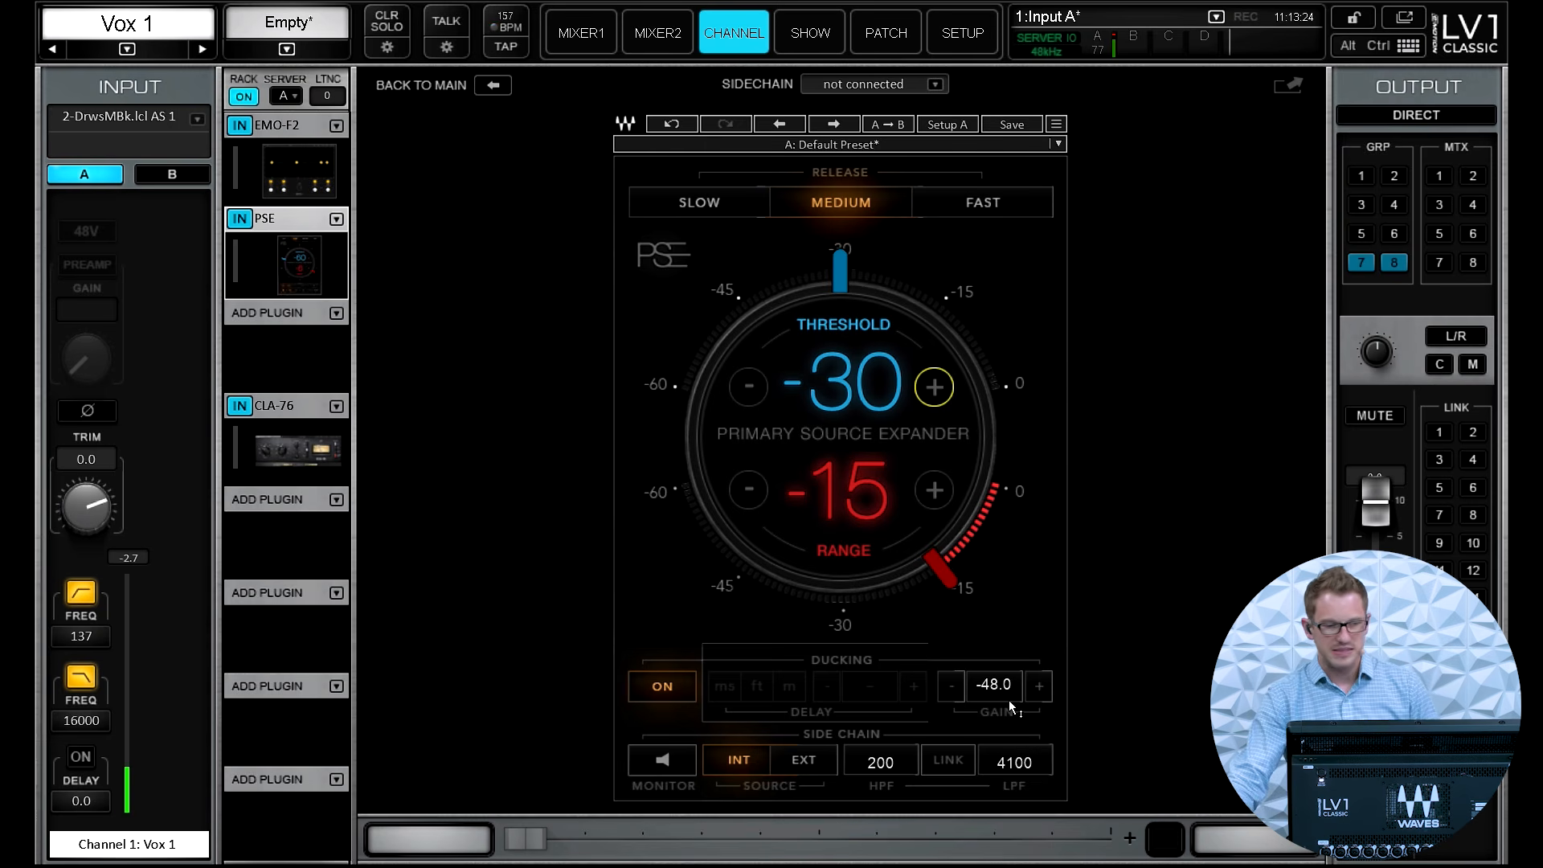
# Lower the expander threshold to -39
pyautogui.click(747, 387)
pyautogui.click(747, 387)
pyautogui.click(747, 387)
pyautogui.click(747, 388)
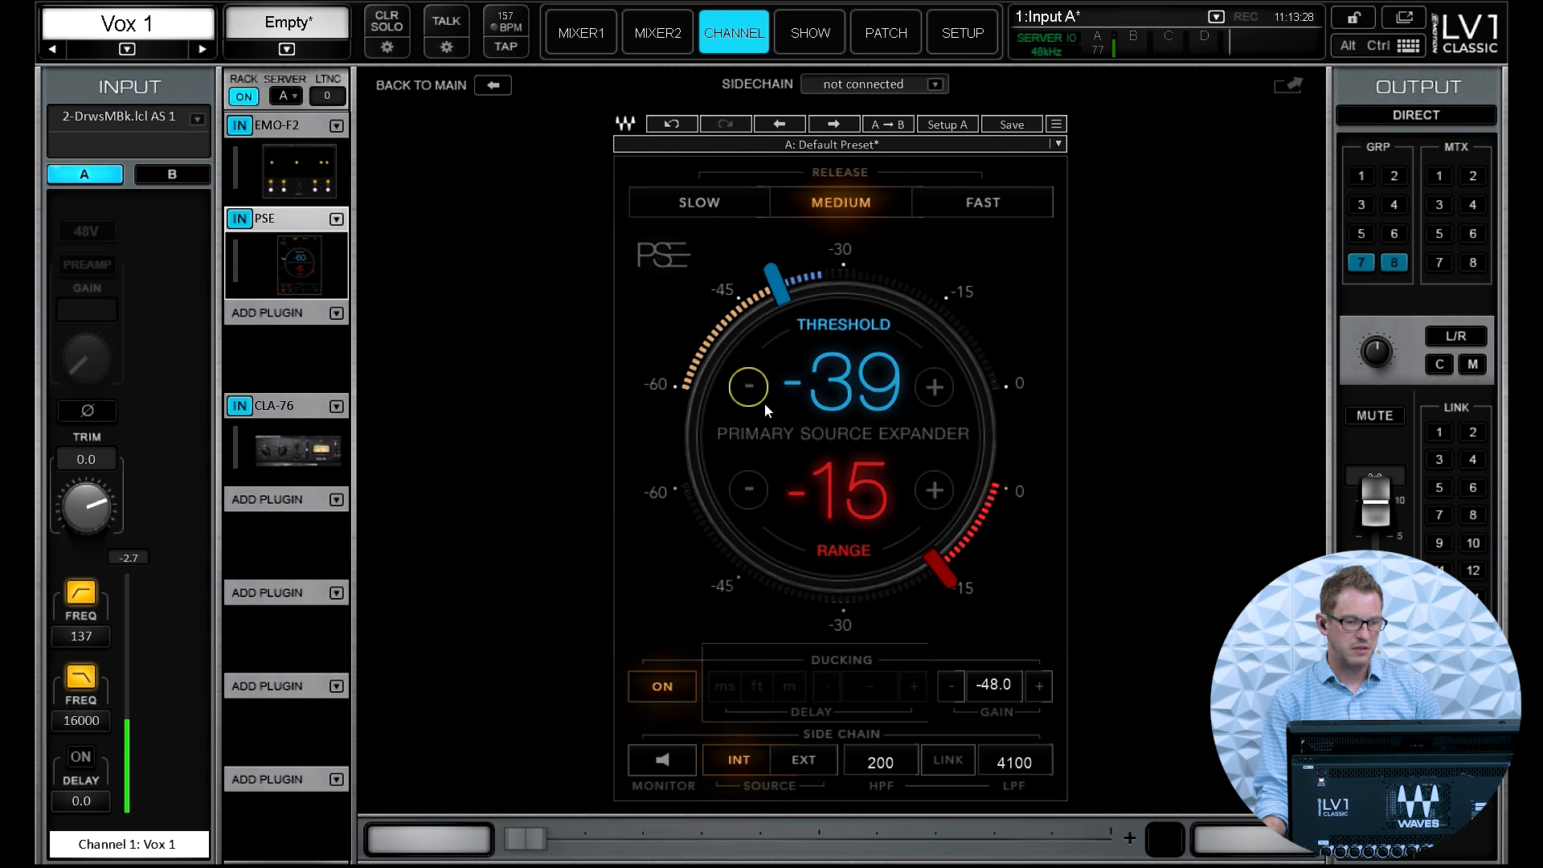
# Try different ducking gain levels and set the ducking gain to -34.0
pyautogui.moveTo(997, 684); pyautogui.dragTo(997, 562)
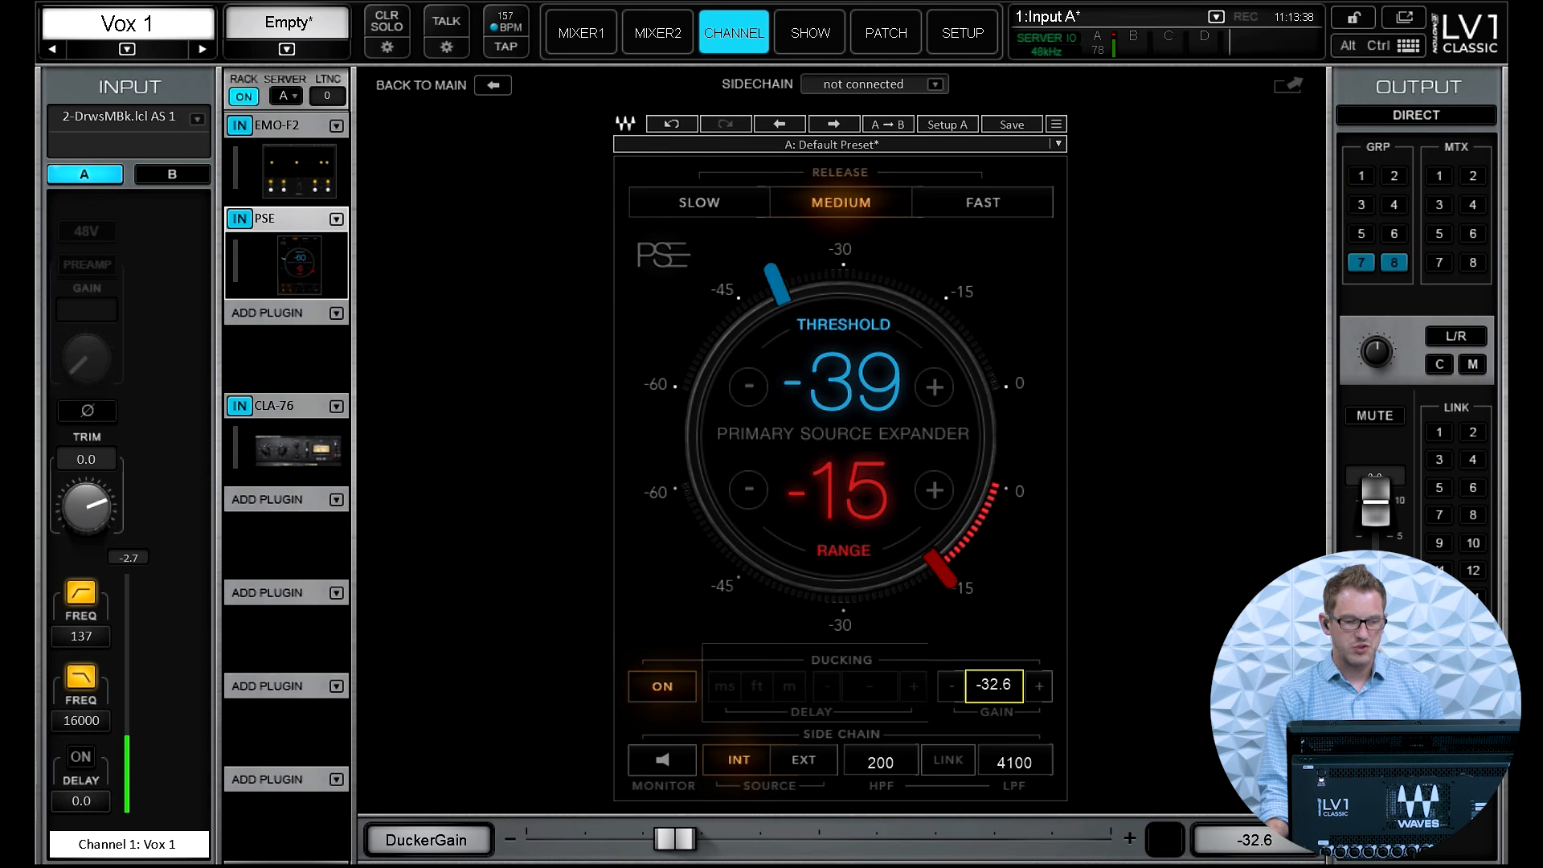
pyautogui.moveTo(995, 687); pyautogui.dragTo(995, 697)
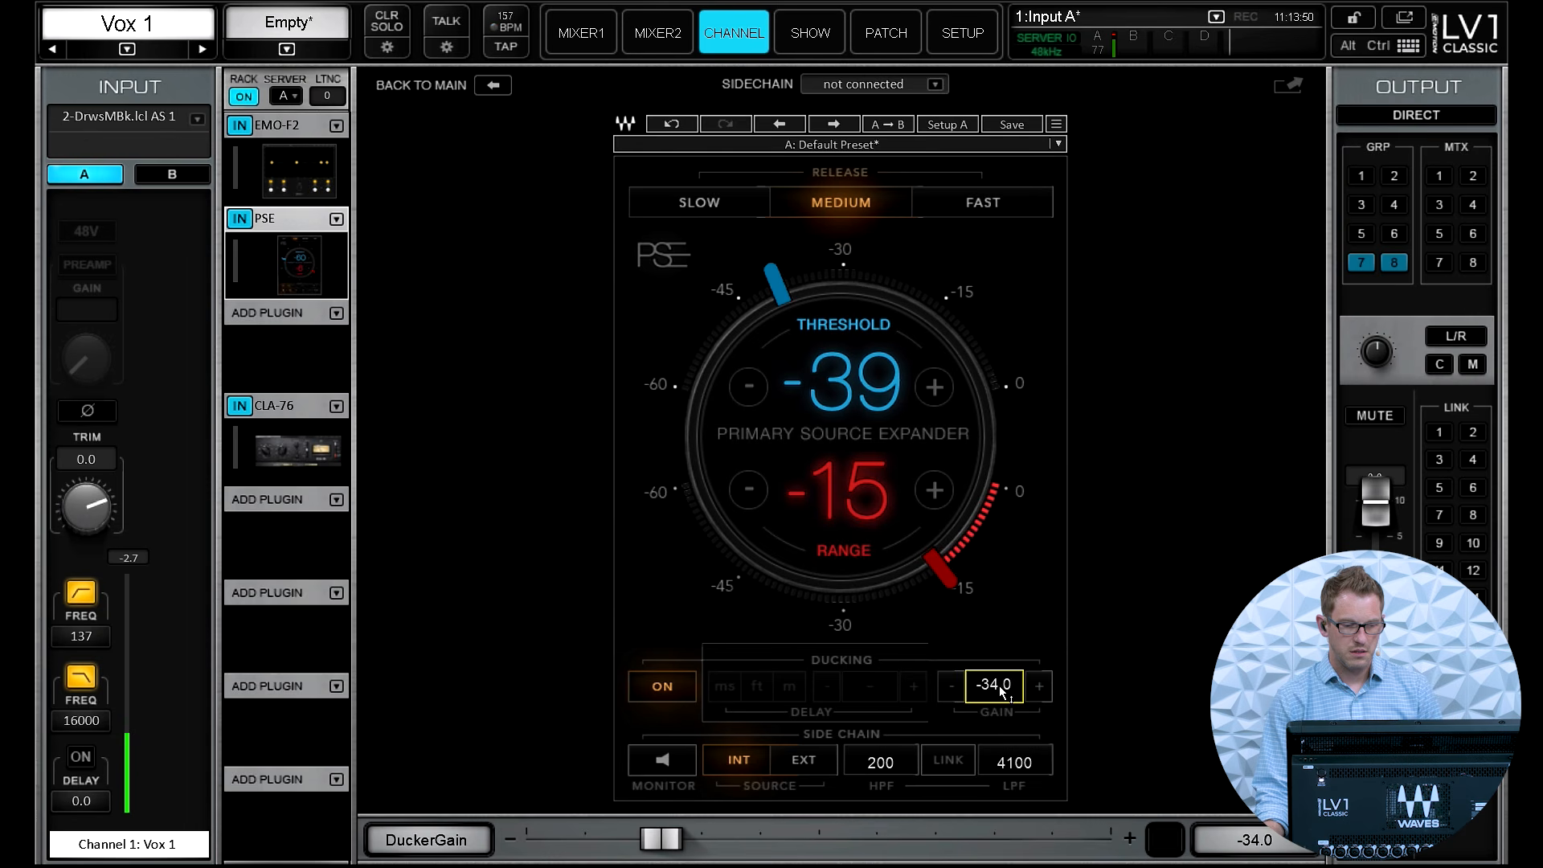
pyautogui.moveTo(999, 688); pyautogui.dragTo(999, 756)
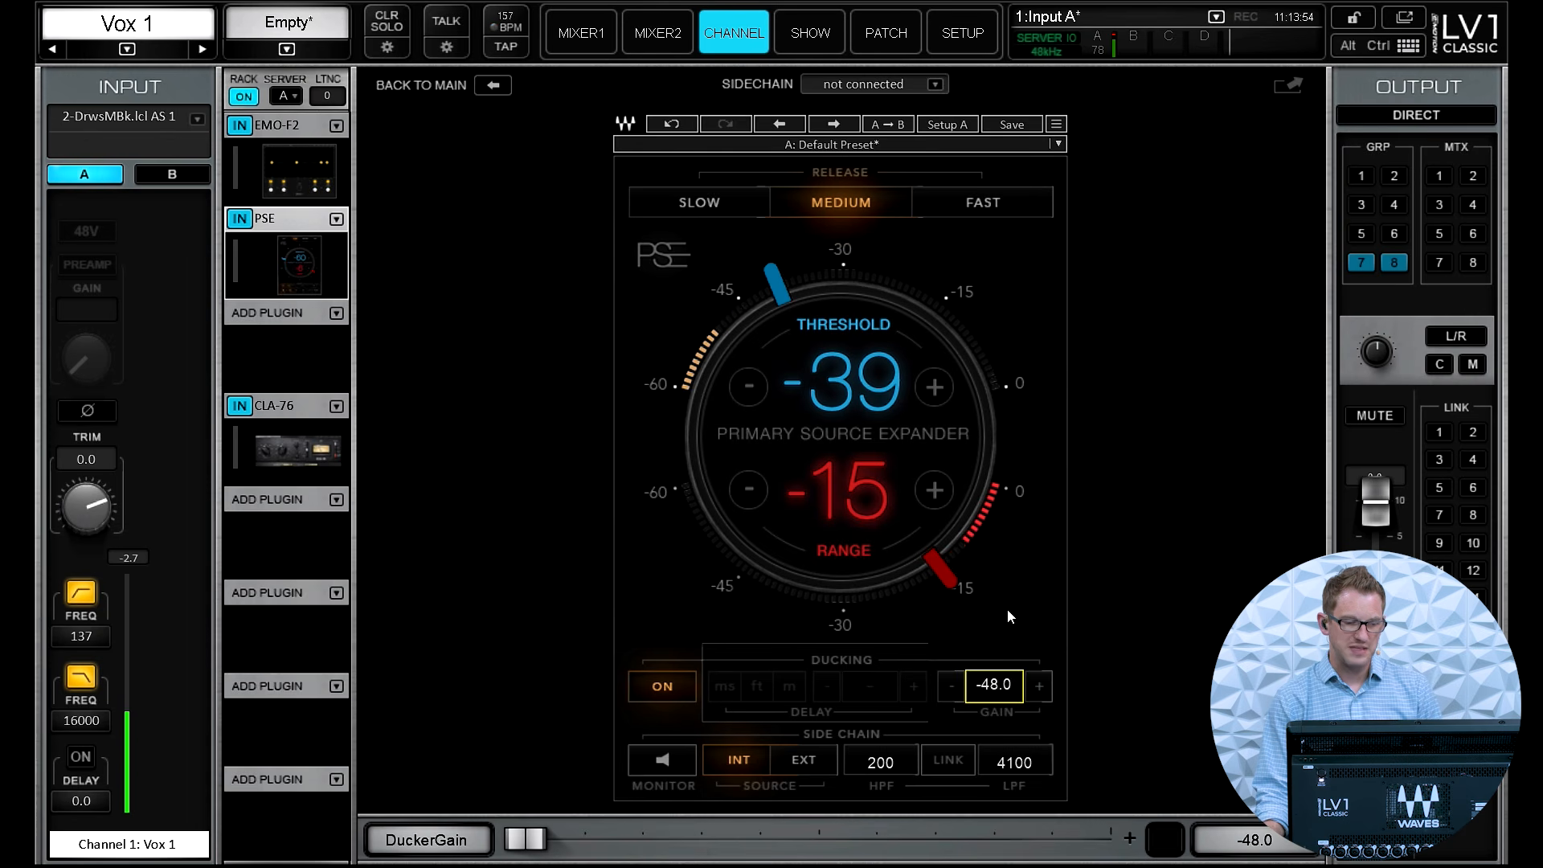
pyautogui.moveTo(1008, 696); pyautogui.dragTo(1007, 629)
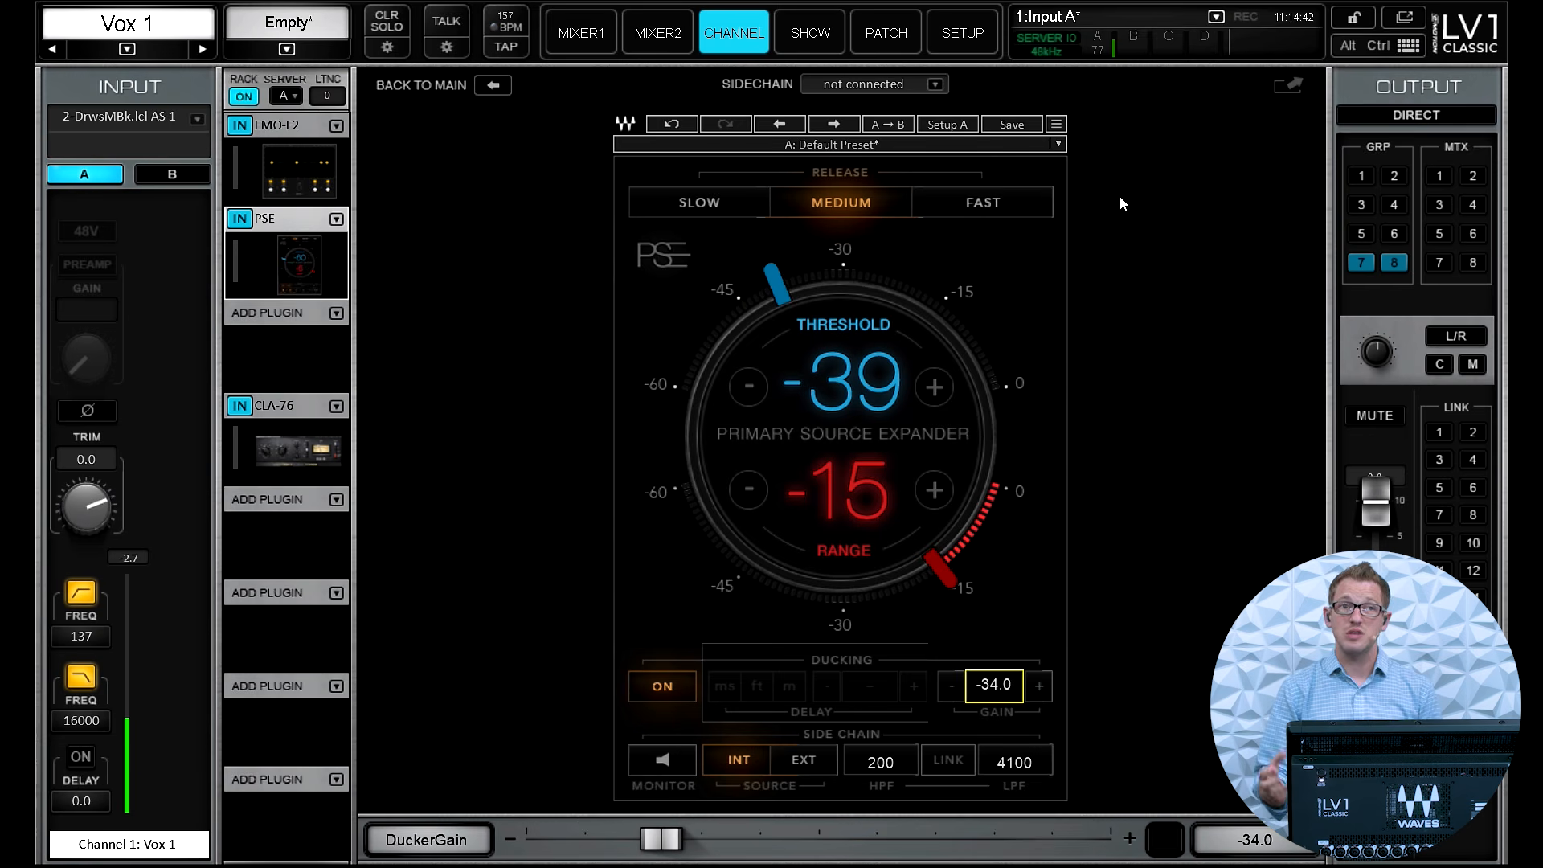
# Try the Slow and Fast release settings, and return the release to Medium
pyautogui.click(706, 203)
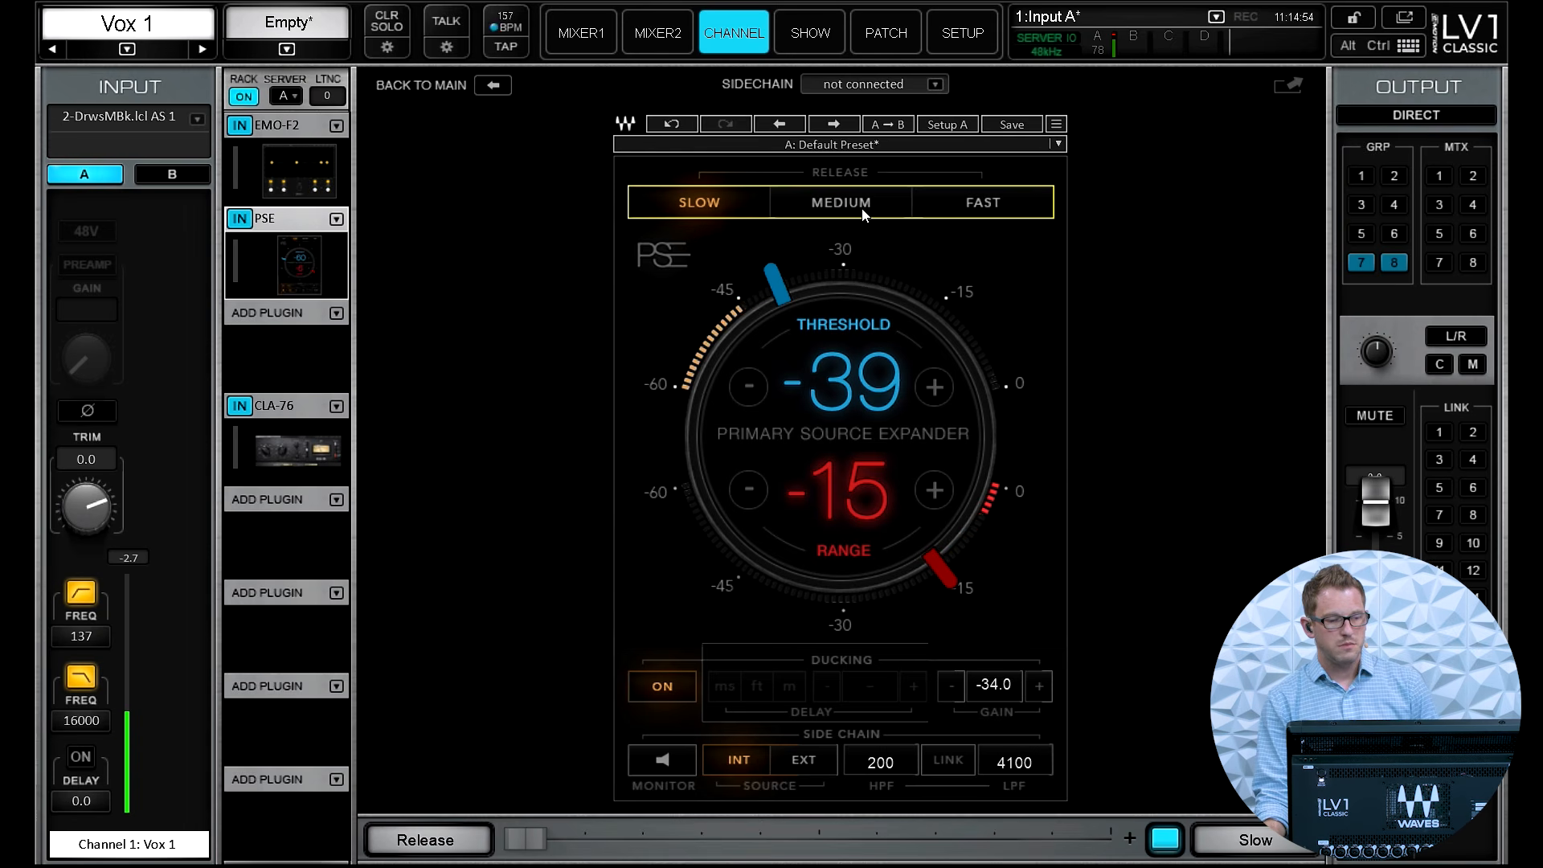
pyautogui.click(989, 201)
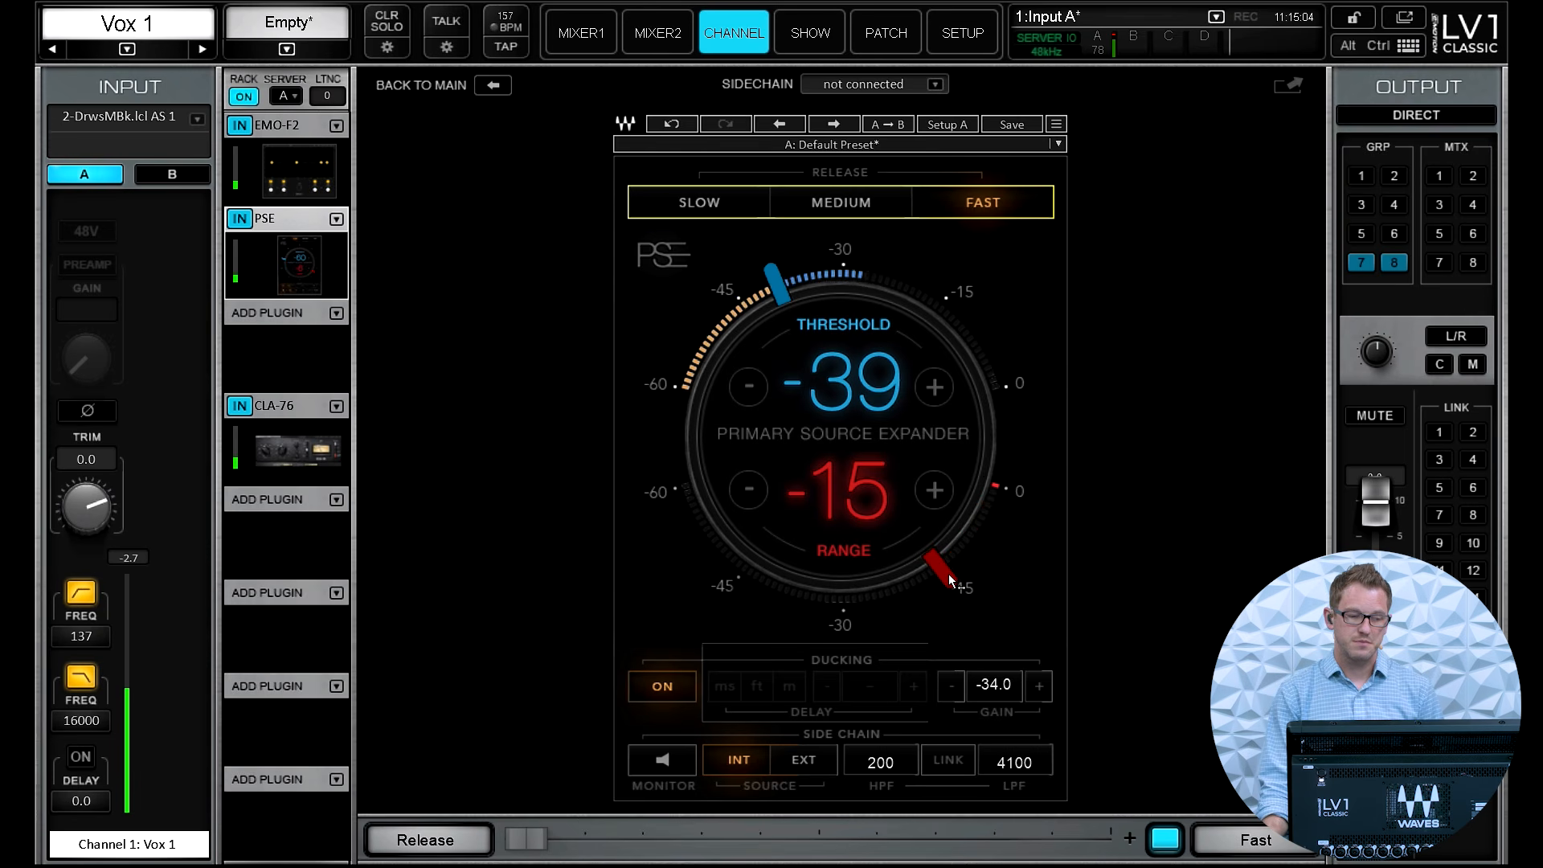
pyautogui.click(845, 206)
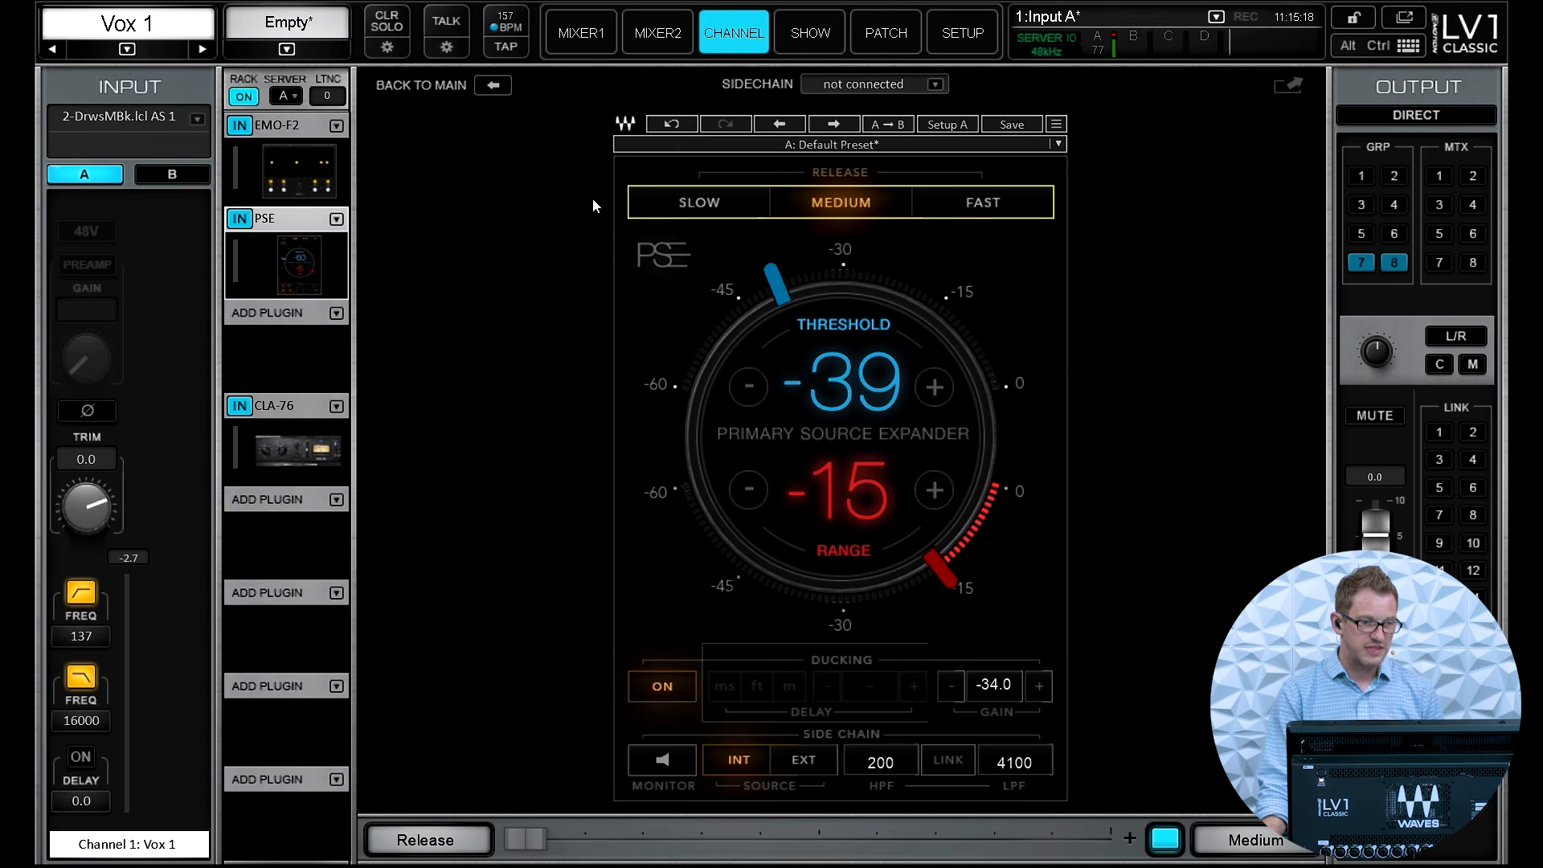
# Copy the PSE plug-in from Vox 1 to insert slot 2 of Vox 6 and open the Vox 6 channel view
pyautogui.click(587, 36)
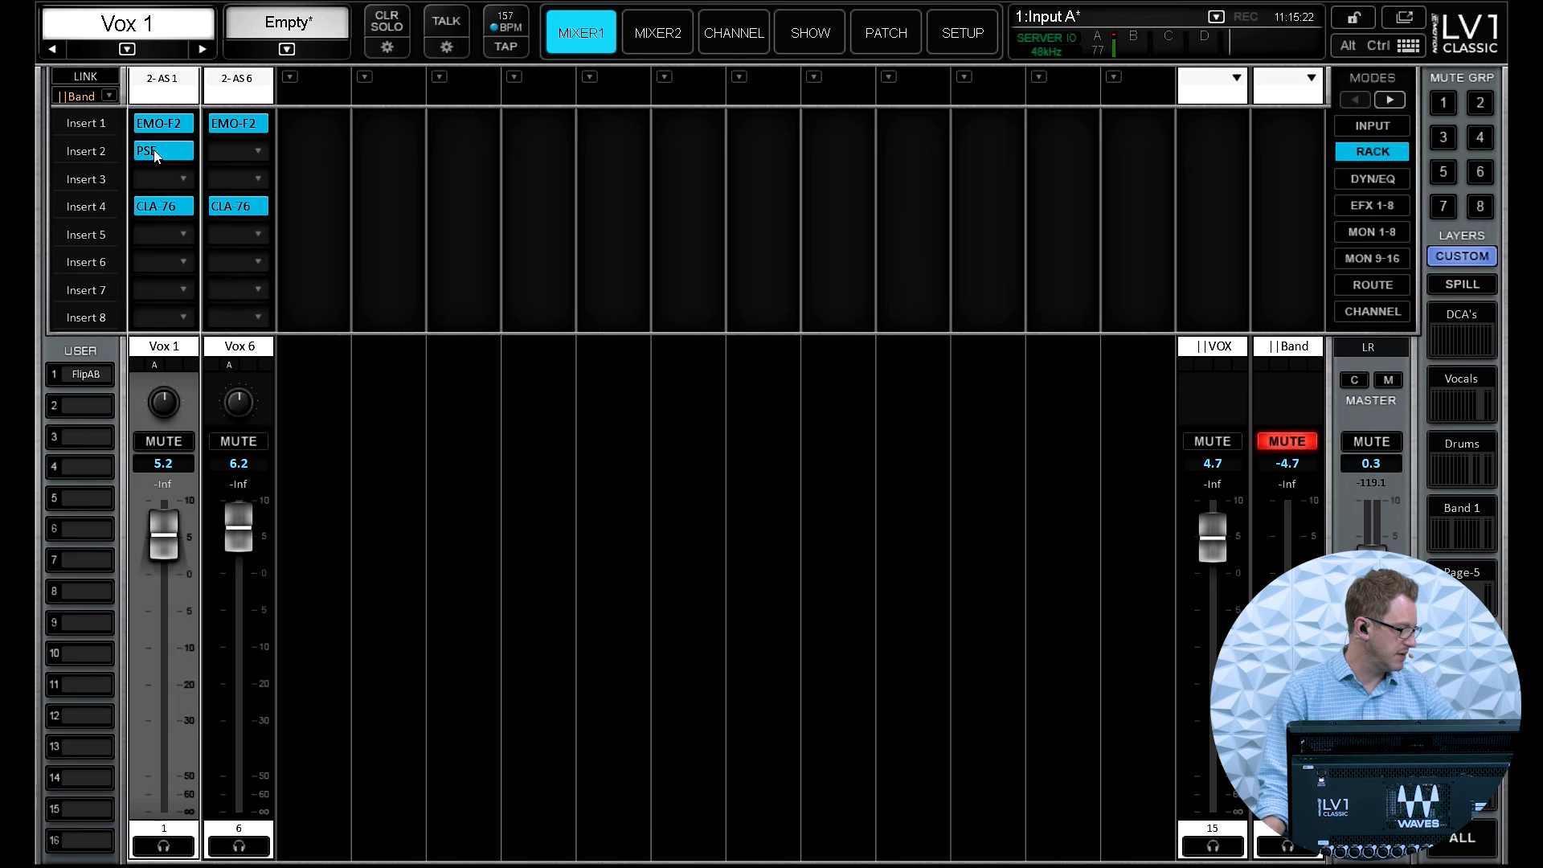
pyautogui.moveTo(152, 149); pyautogui.dragTo(224, 150)
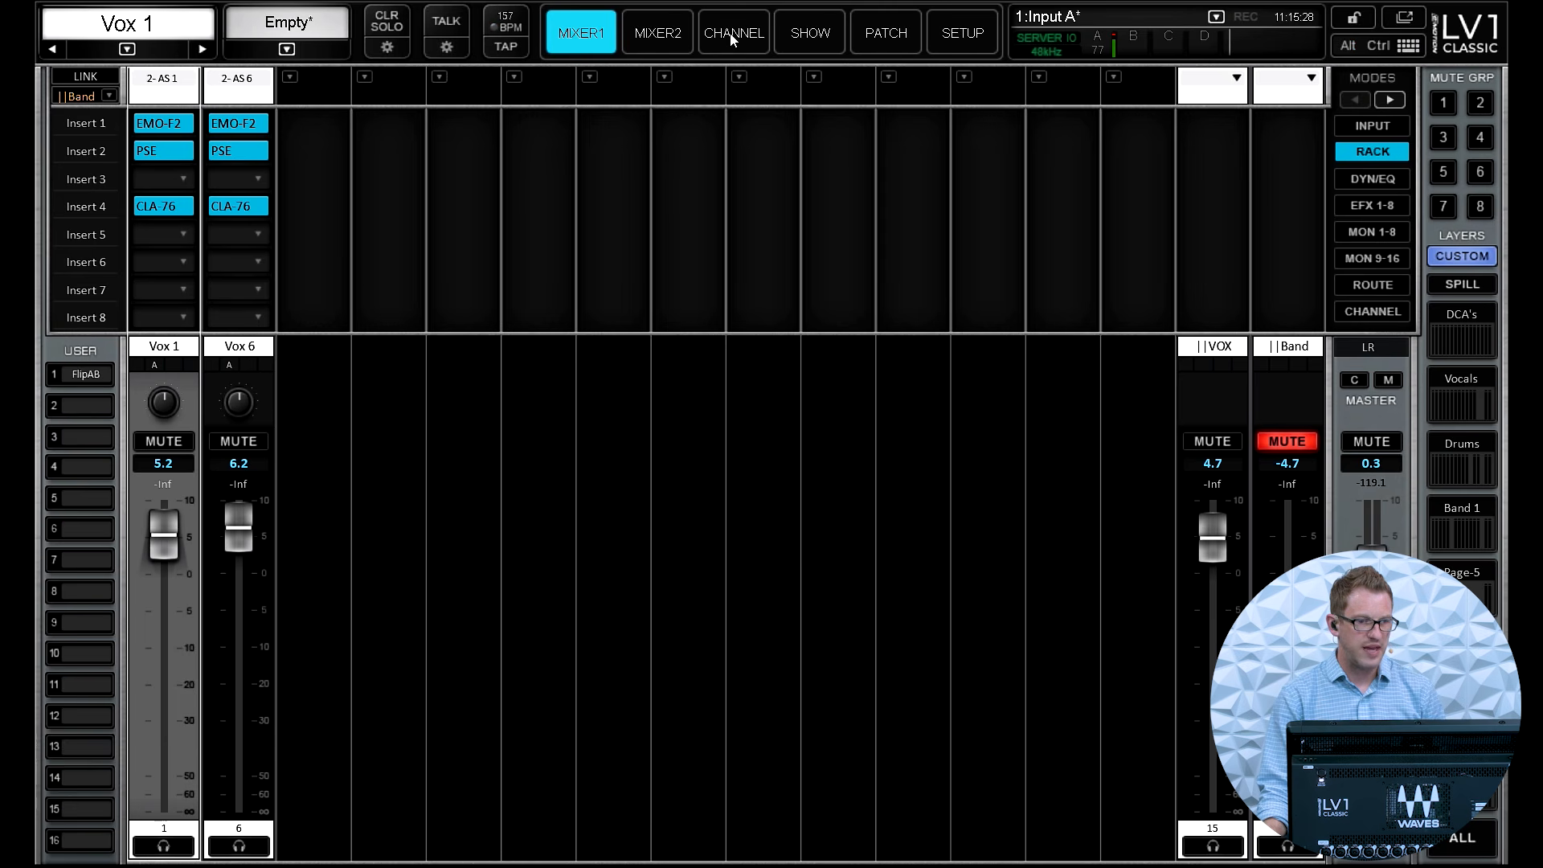
pyautogui.click(255, 657)
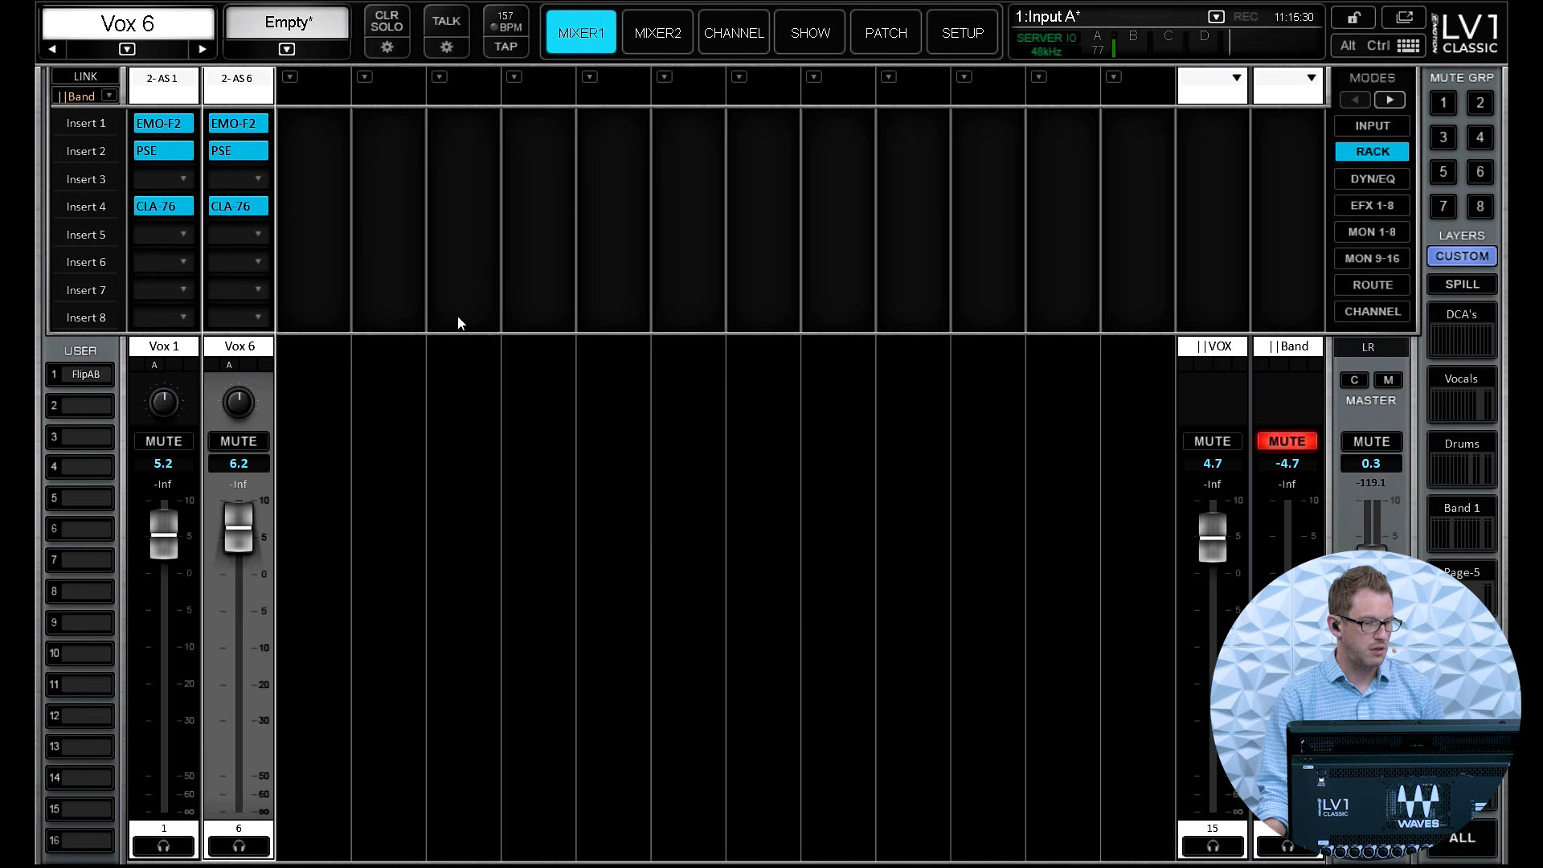
pyautogui.click(739, 32)
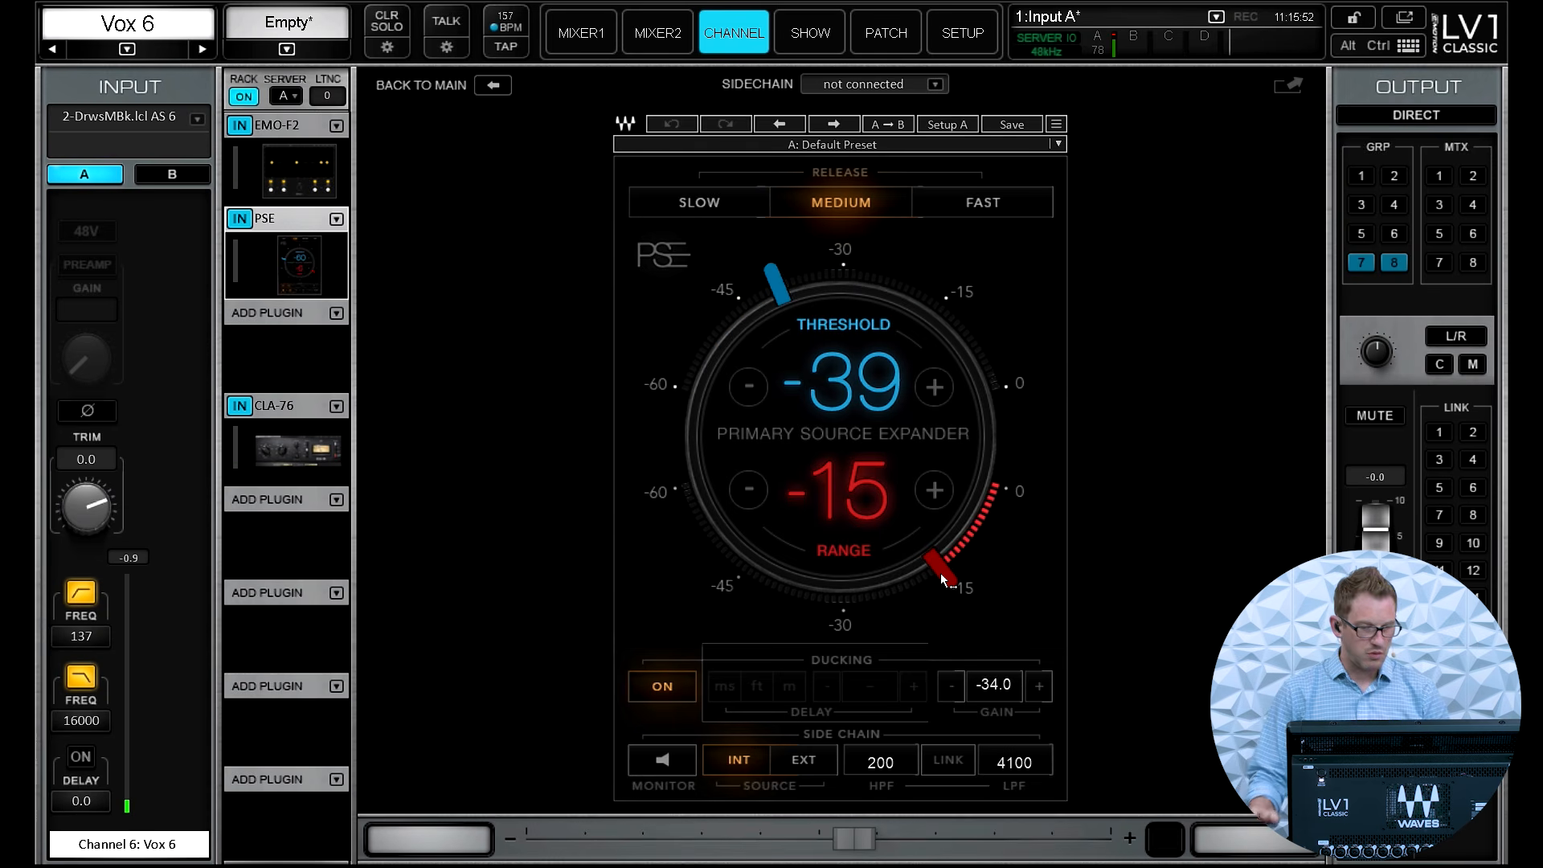
# Set the PSE range to -20 on the Vox 1 channel
pyautogui.moveTo(936, 569); pyautogui.dragTo(910, 587)
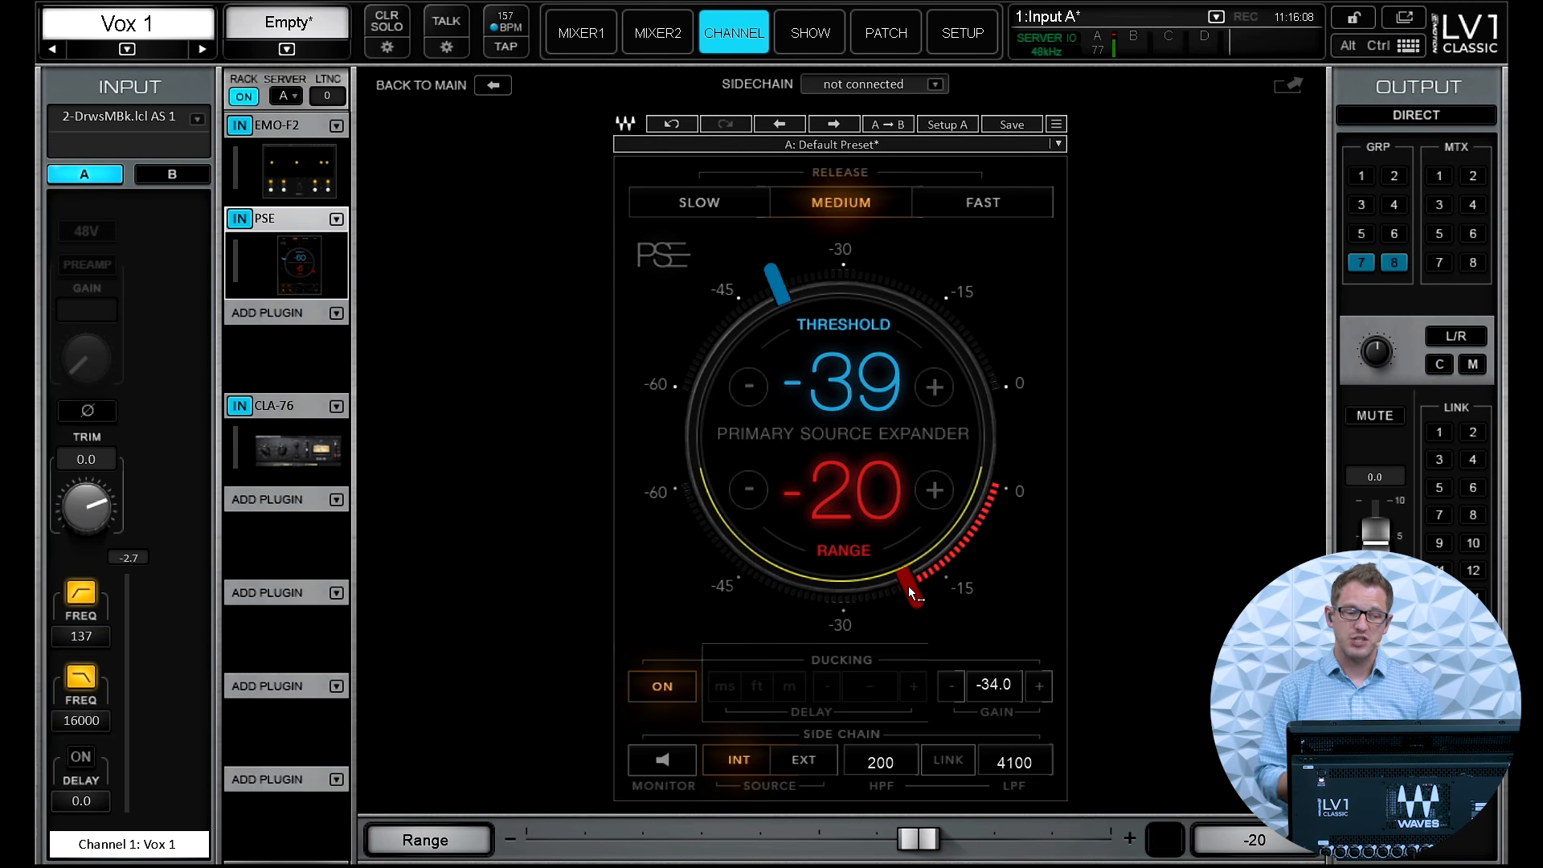
pyautogui.moveTo(909, 592)
pyautogui.mouseDown()
pyautogui.moveTo(692, 517)
pyautogui.moveTo(679, 480)
pyautogui.moveTo(827, 601)
pyautogui.moveTo(912, 595)
pyautogui.mouseUp()
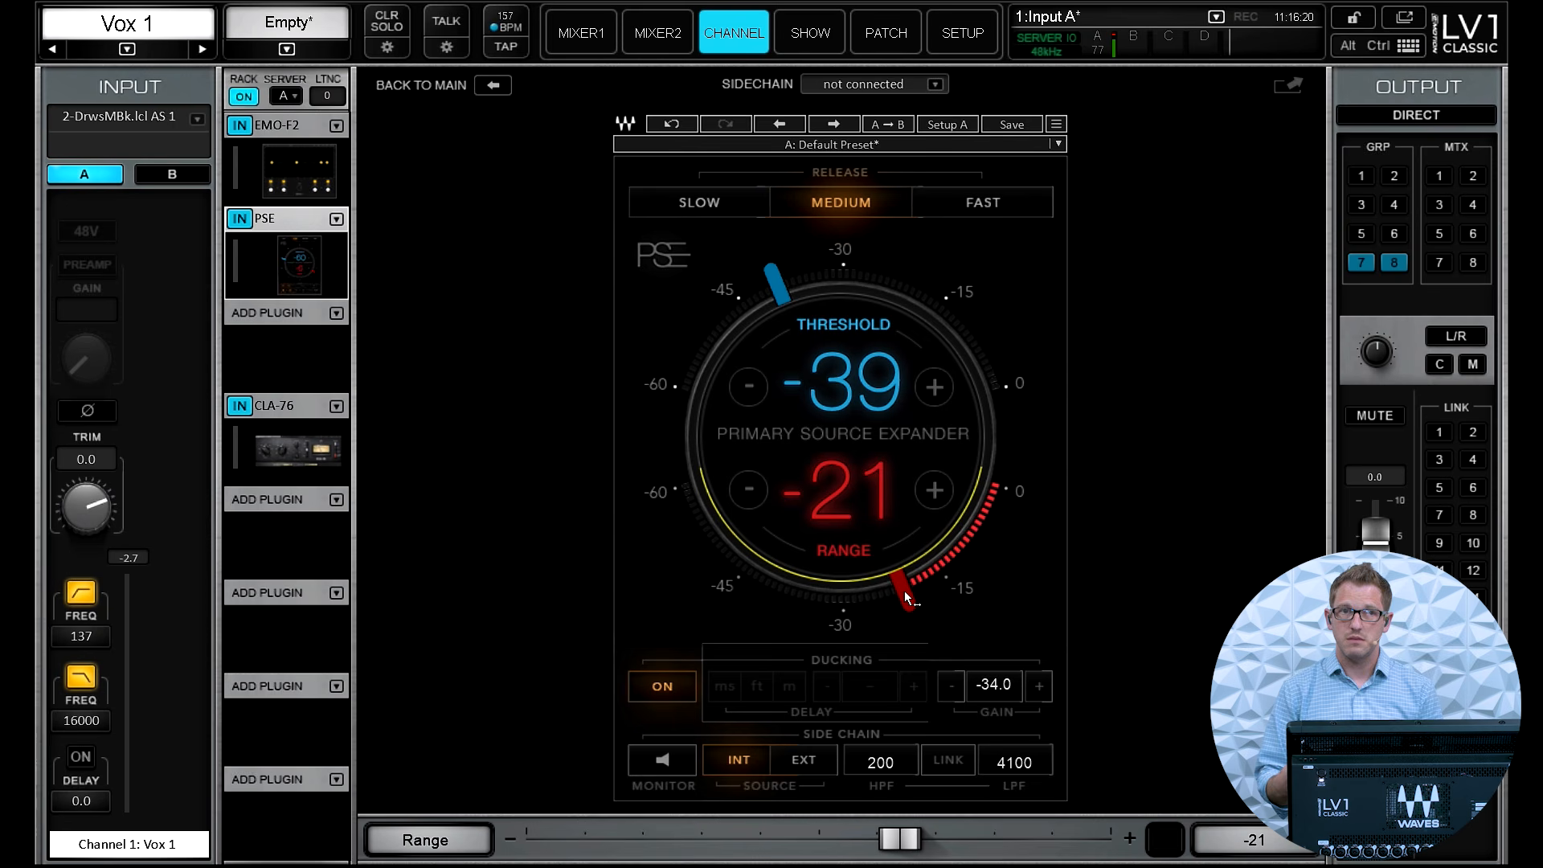
pyautogui.moveTo(904, 591); pyautogui.dragTo(913, 594)
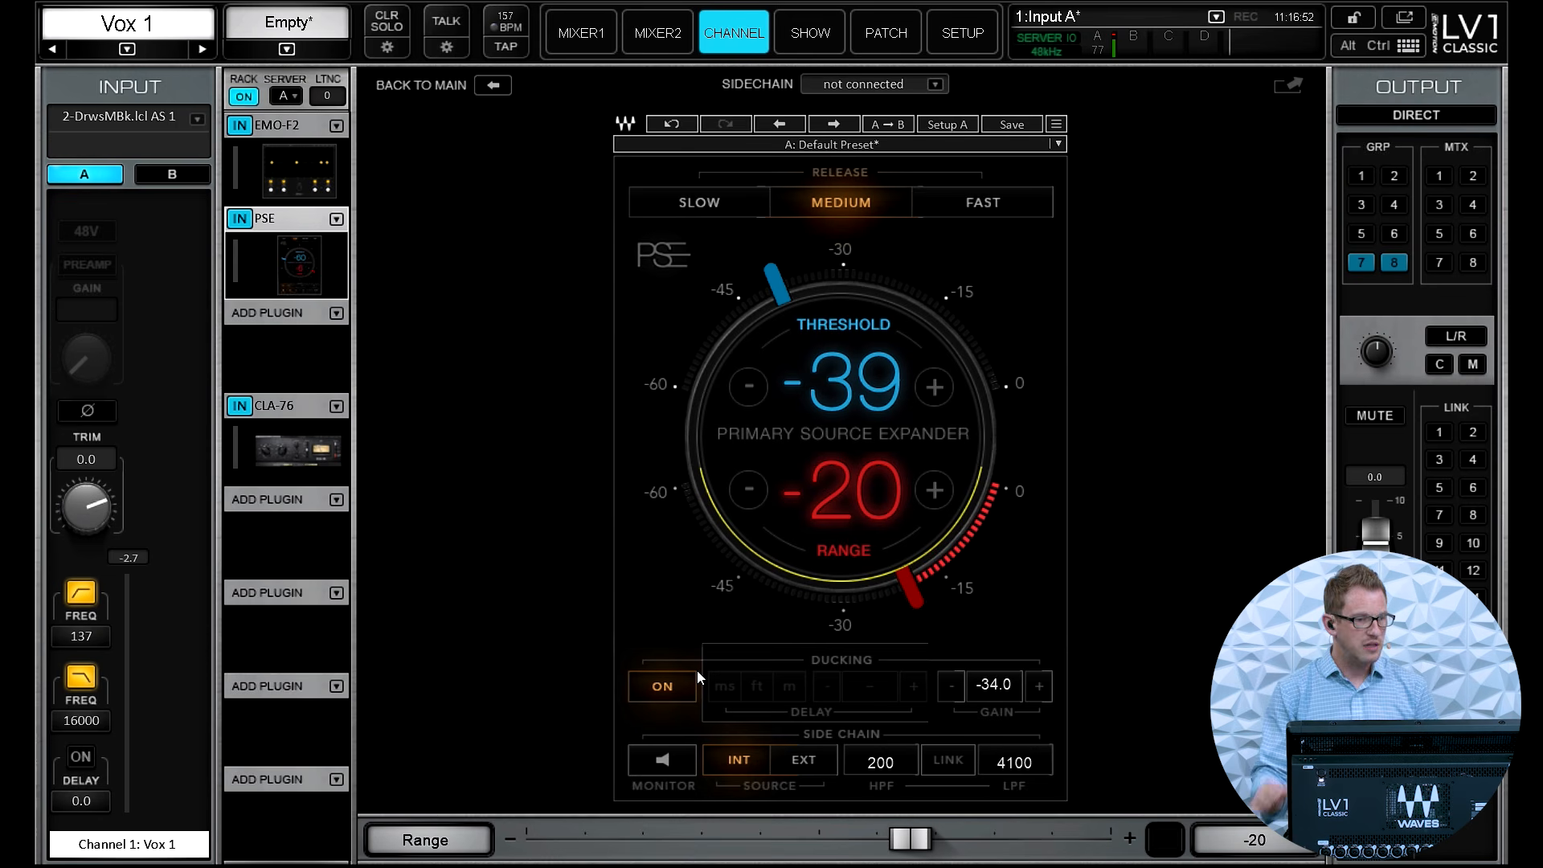
# Return to the first mixer view and toggle the PSE inserts on Vox 1 and Vox 6 to compare the vocals with the band muted
pyautogui.click(564, 36)
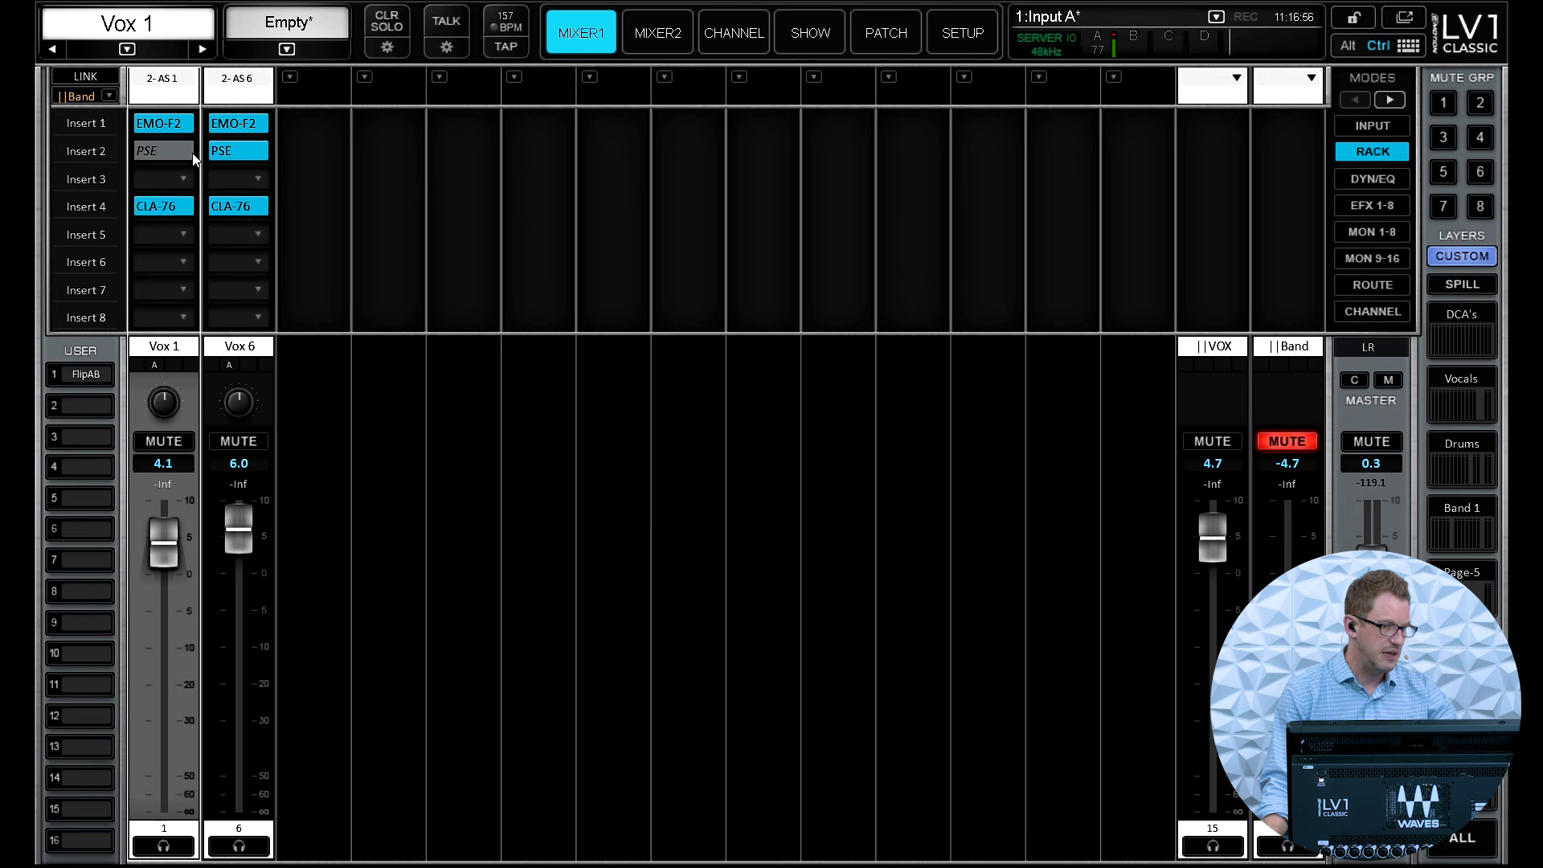
pyautogui.click(214, 150)
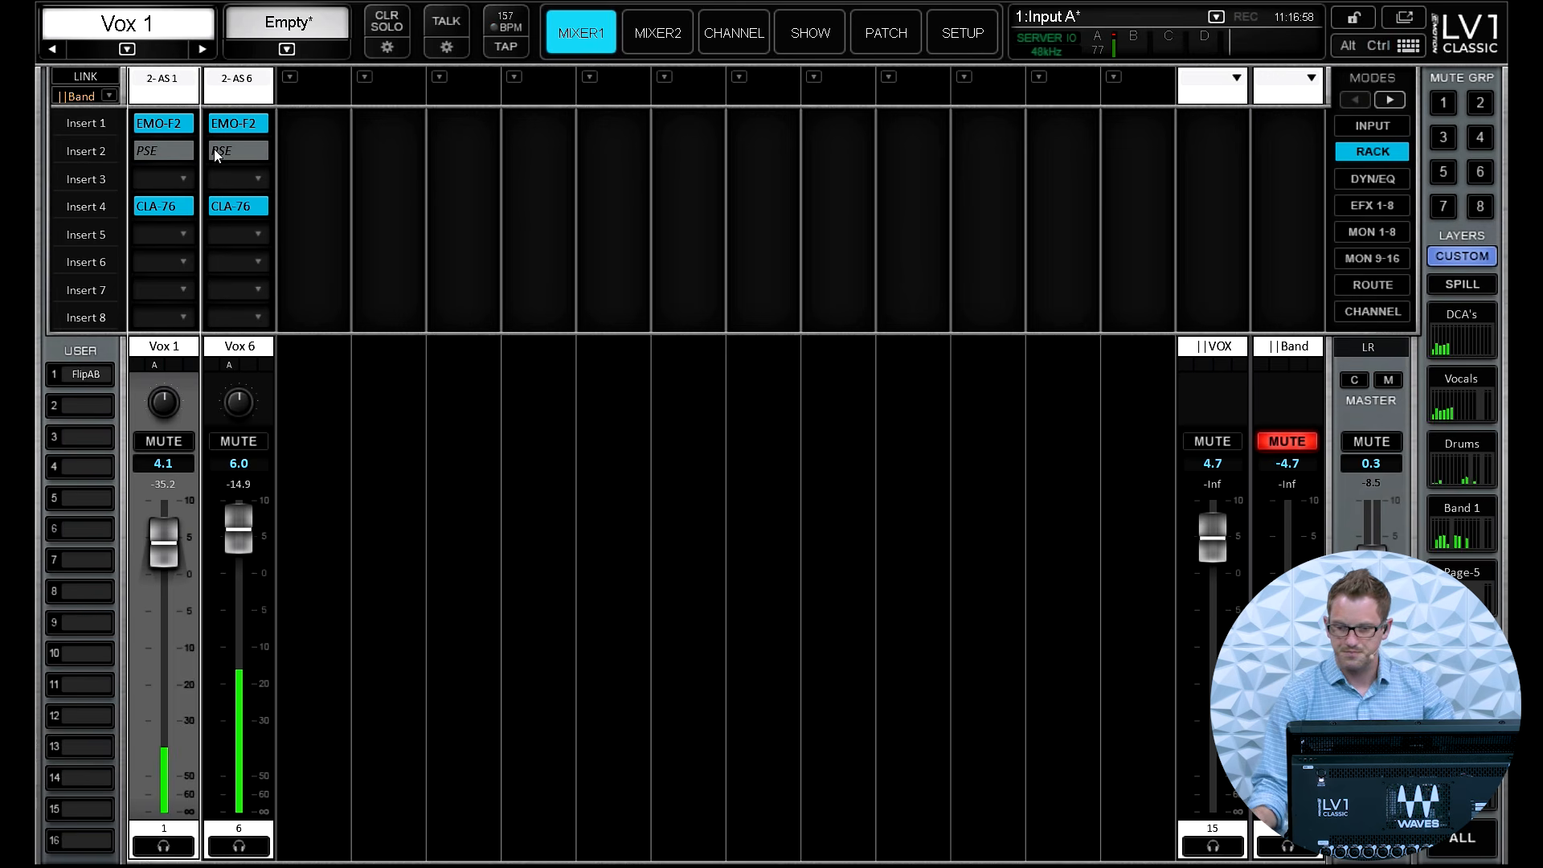
pyautogui.keyDown('ctrl'); pyautogui.click(167, 151); pyautogui.keyUp('ctrl')
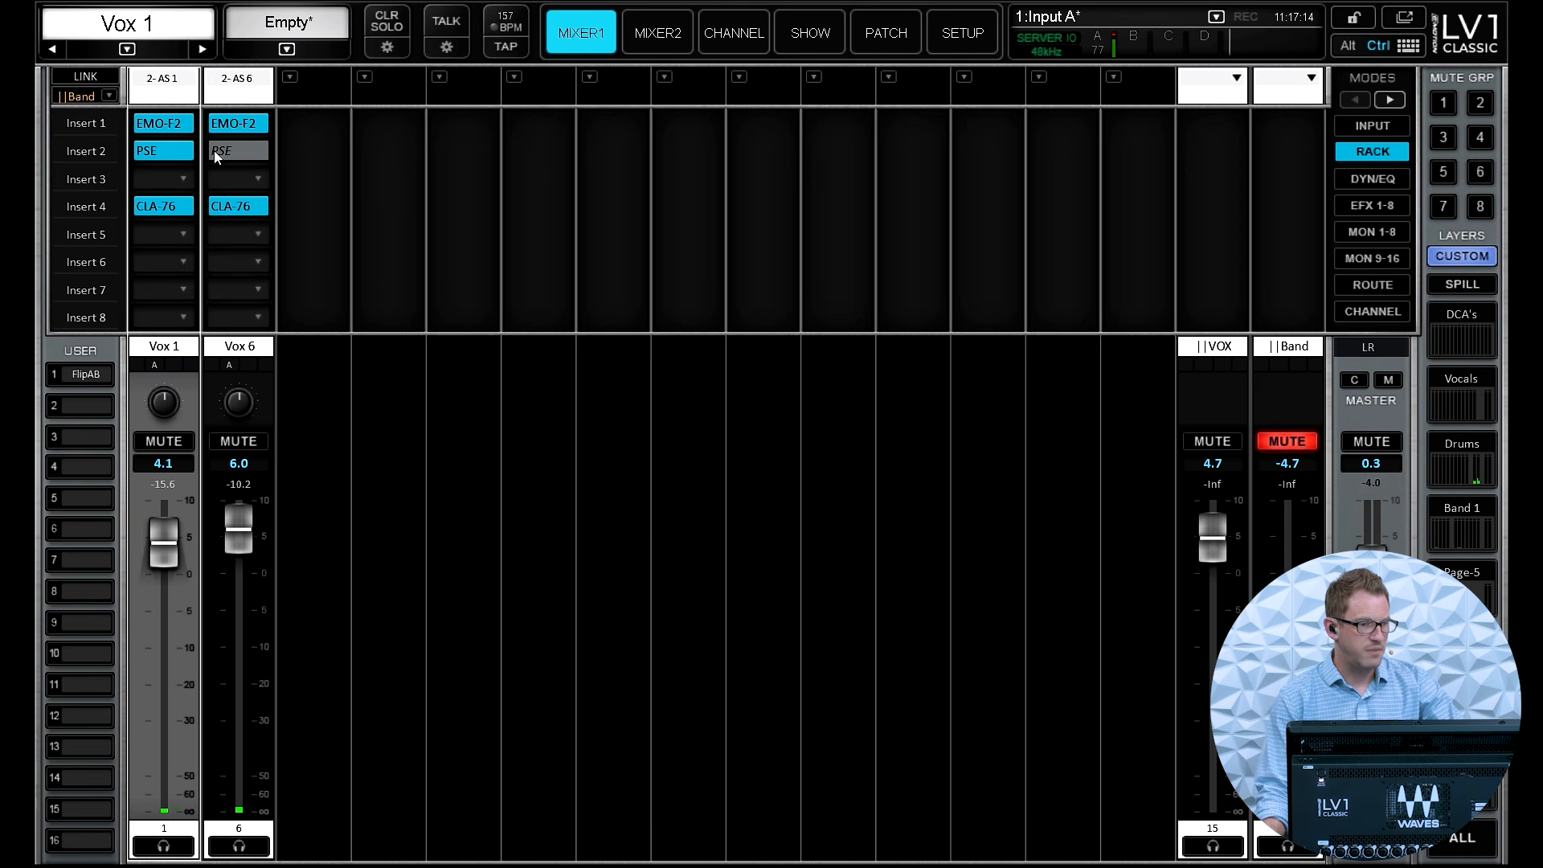
pyautogui.keyDown('ctrl'); pyautogui.click(214, 152); pyautogui.keyUp('ctrl')
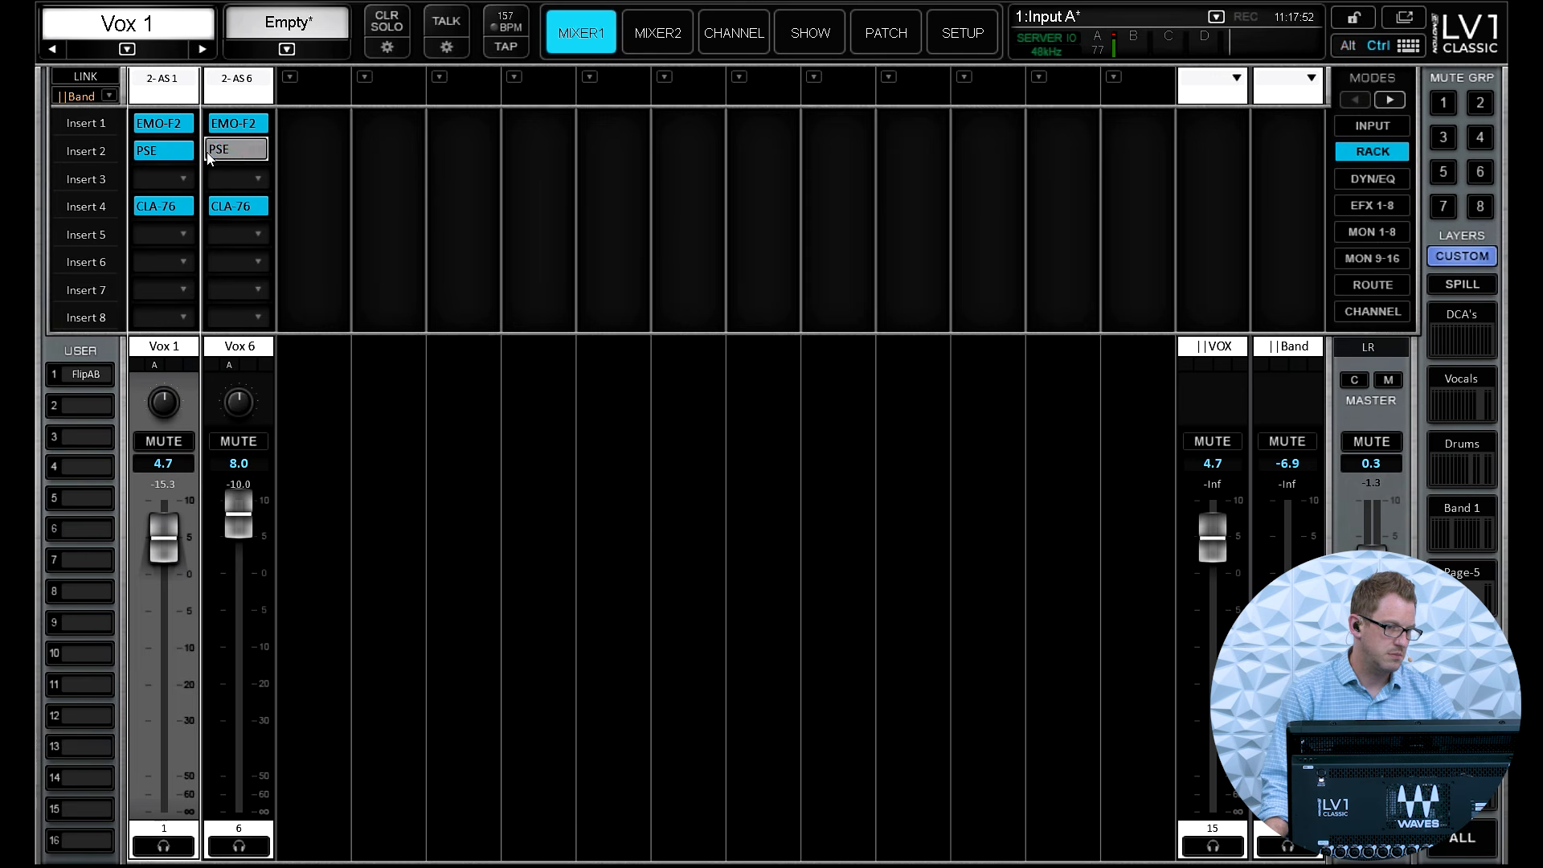
# Repeatedly bypass and re-enable the PSE on Vox 1 and Vox 6 to compare the mix with the band unmuted
pyautogui.click(160, 152)
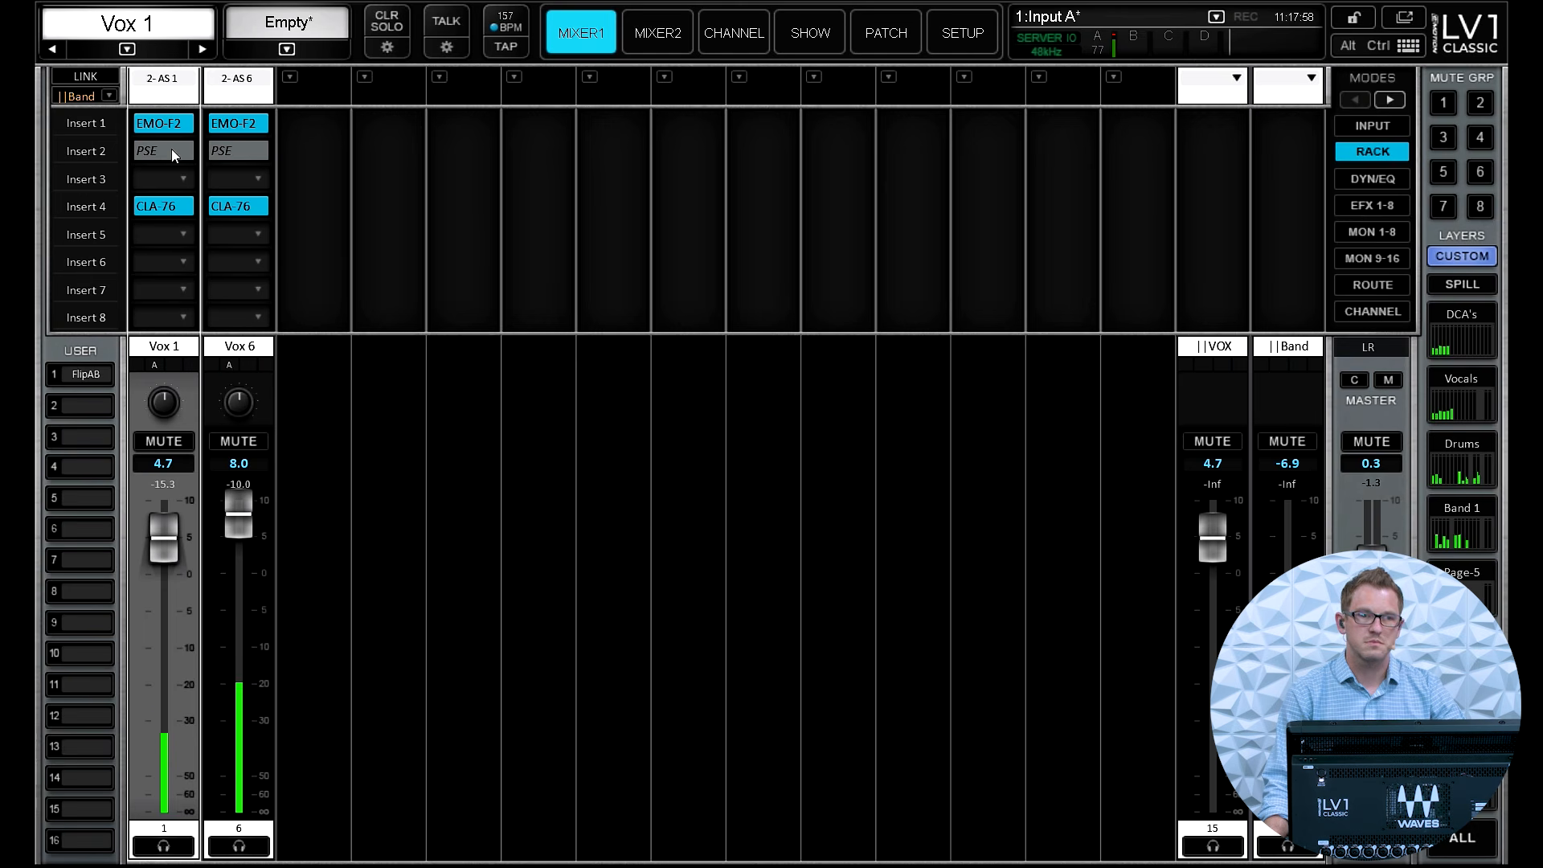
pyautogui.moveTo(248, 149); pyautogui.dragTo(251, 151)
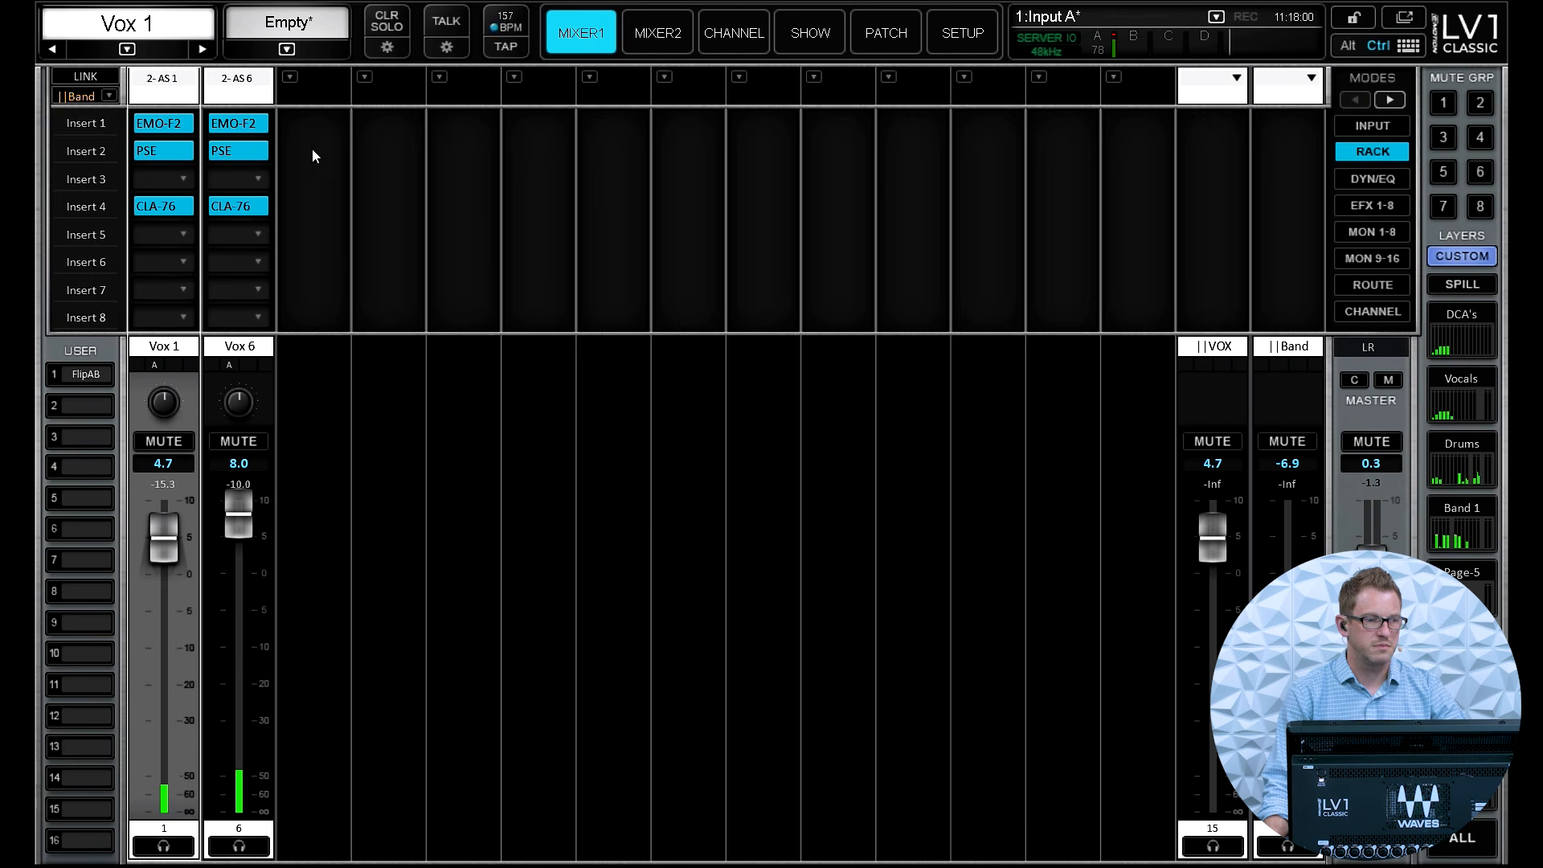
pyautogui.click(246, 150)
pyautogui.click(157, 151)
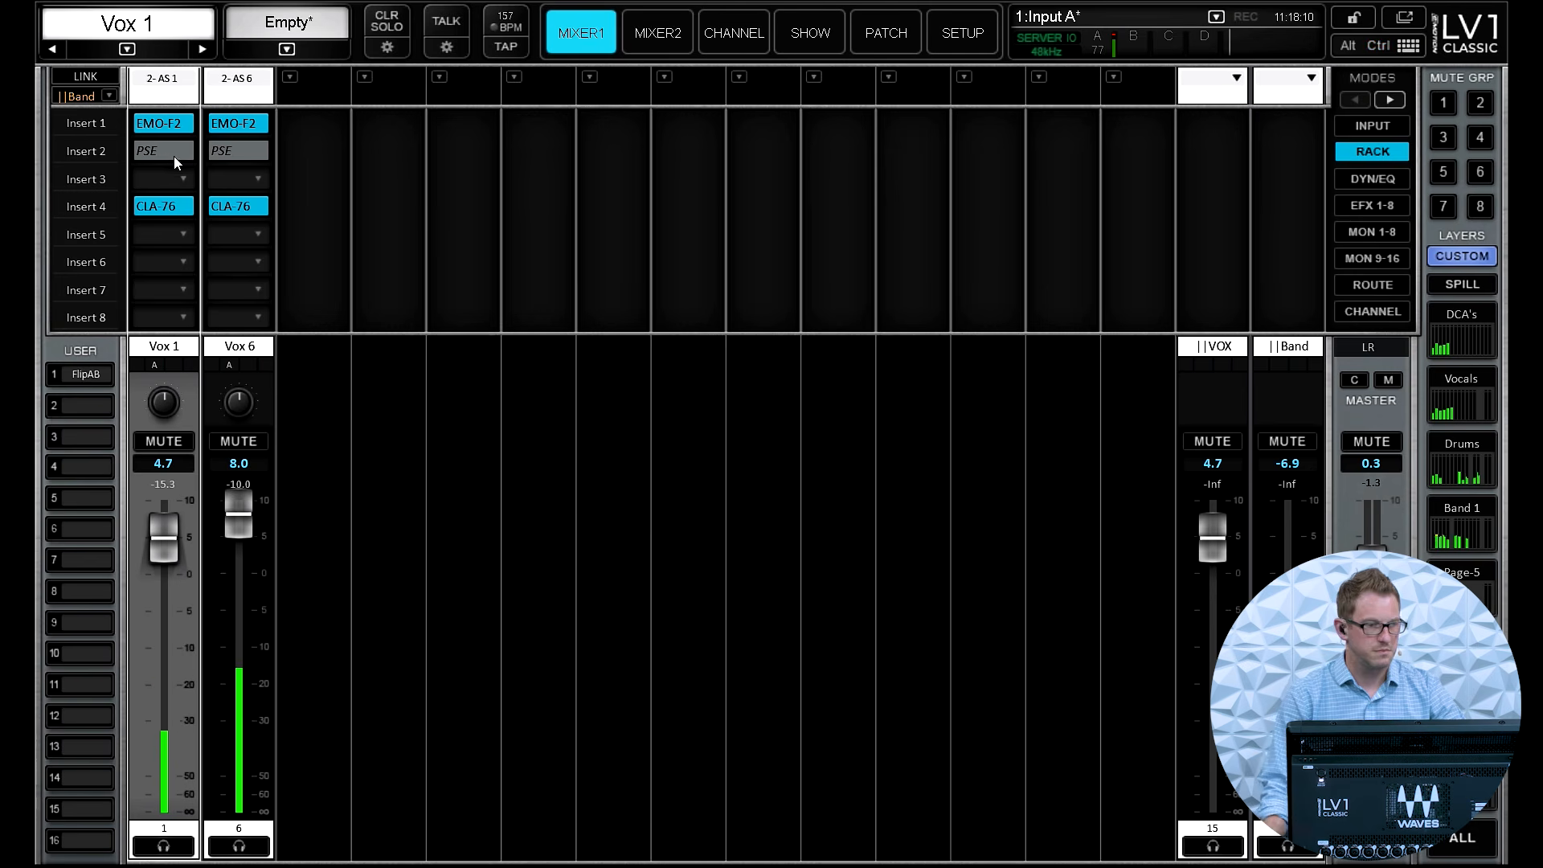
pyautogui.keyDown('ctrl'); pyautogui.click(165, 151); pyautogui.keyUp('ctrl')
pyautogui.keyDown('ctrl'); pyautogui.click(222, 151); pyautogui.keyUp('ctrl')
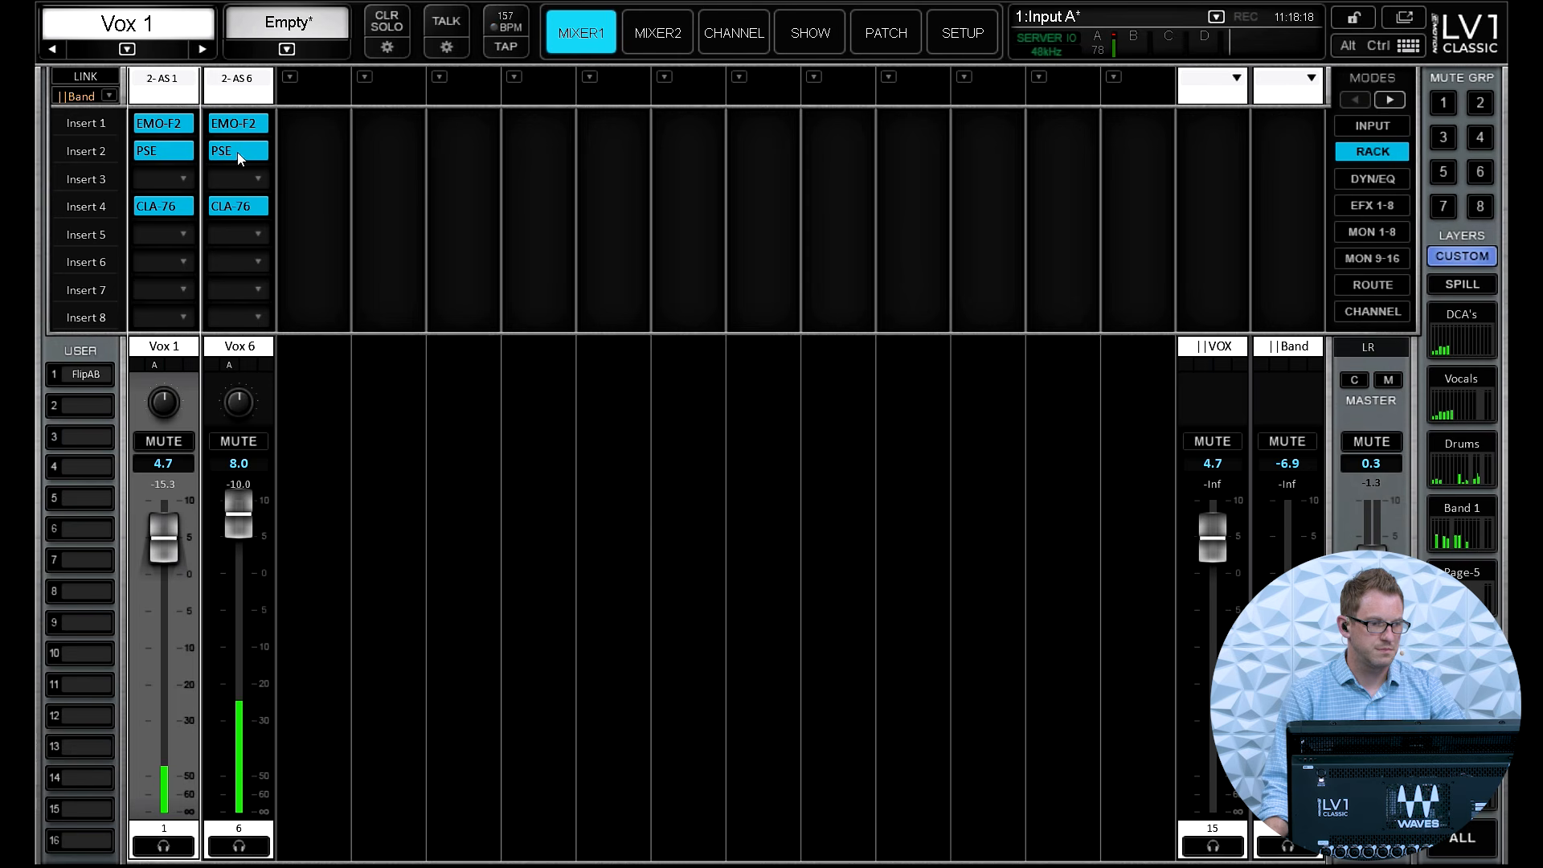
pyautogui.click(165, 151)
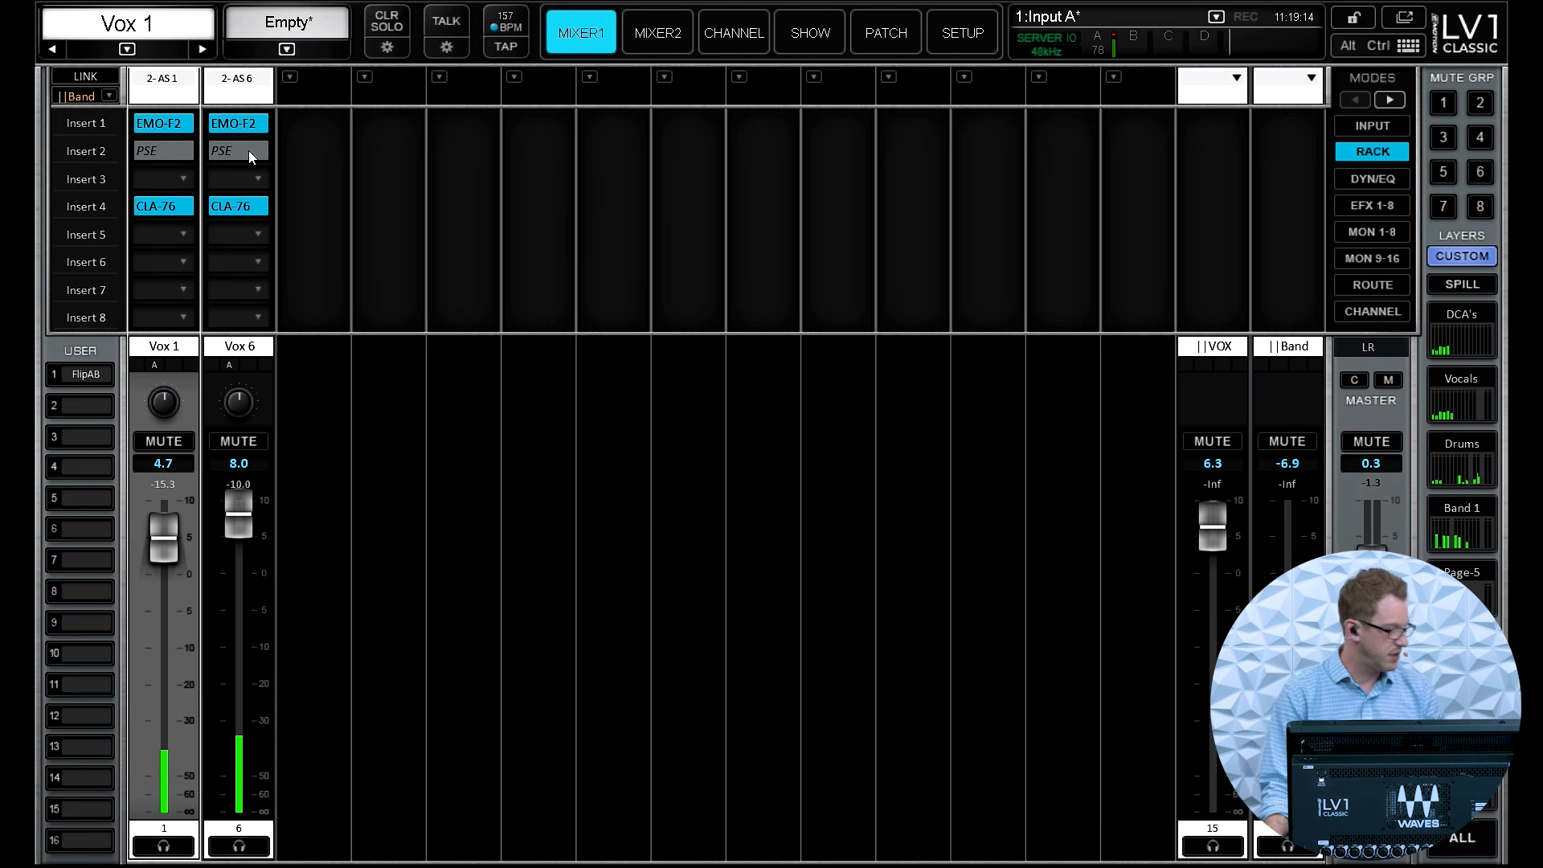
pyautogui.click(248, 151)
pyautogui.click(157, 148)
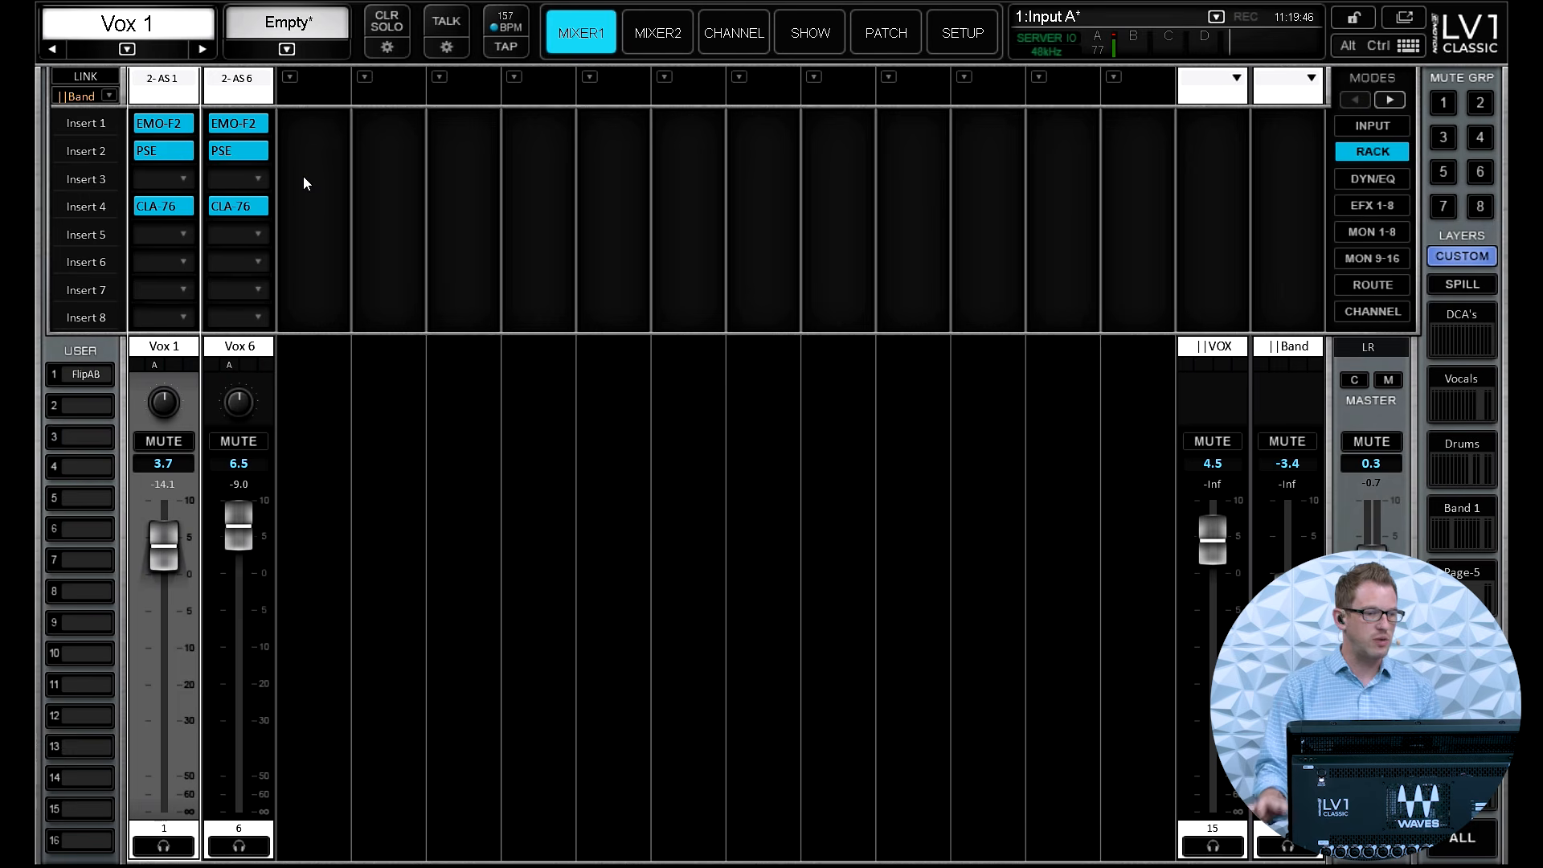
# Open the PSE on Vox 6 and set its range to -41
pyautogui.click(233, 143)
pyautogui.click(239, 147)
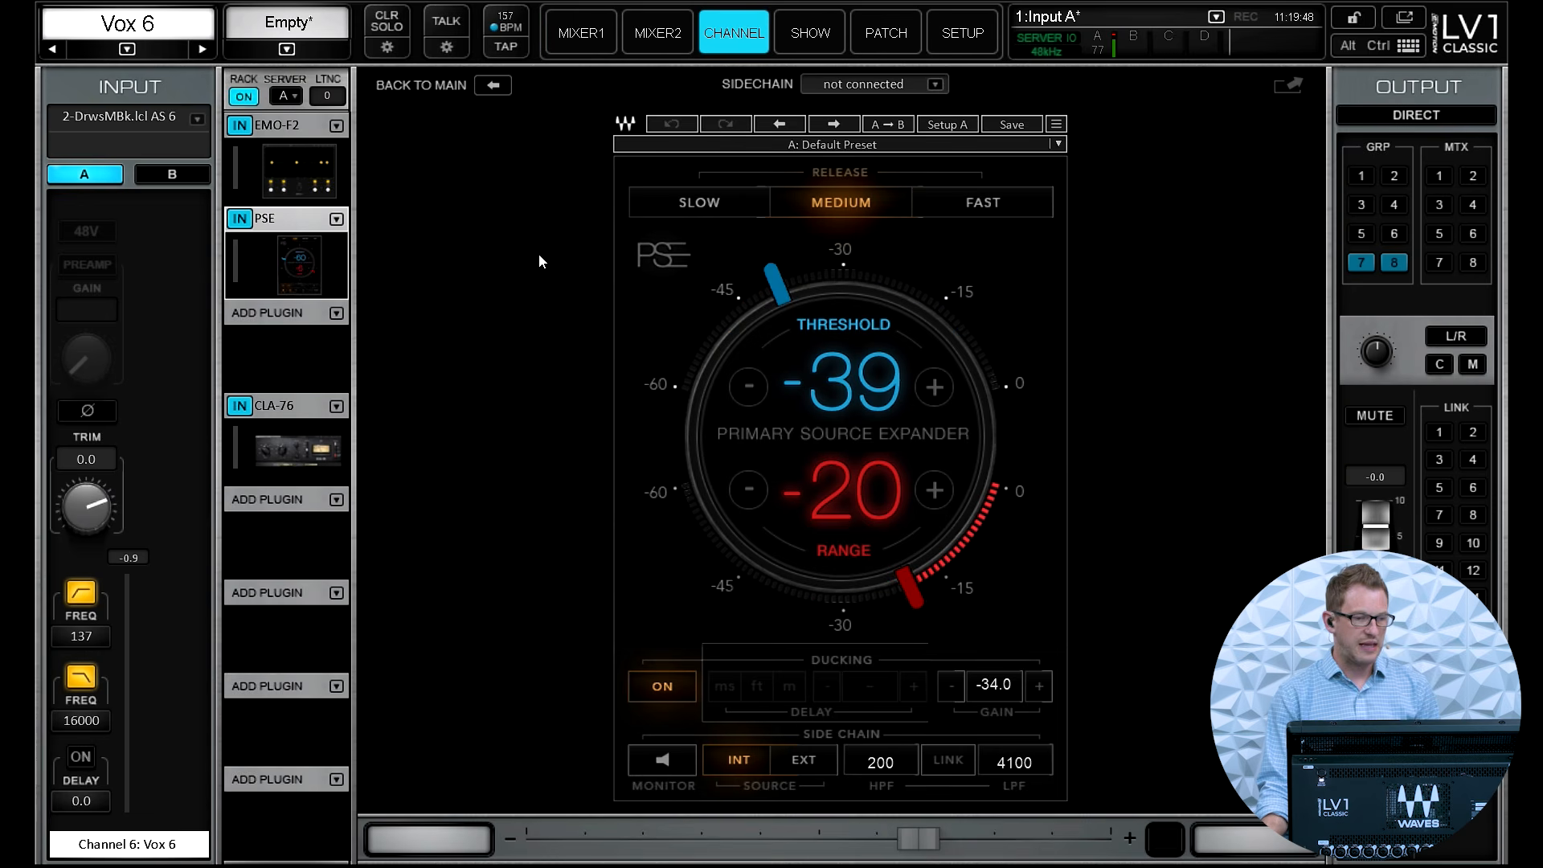
pyautogui.moveTo(913, 592); pyautogui.dragTo(767, 586)
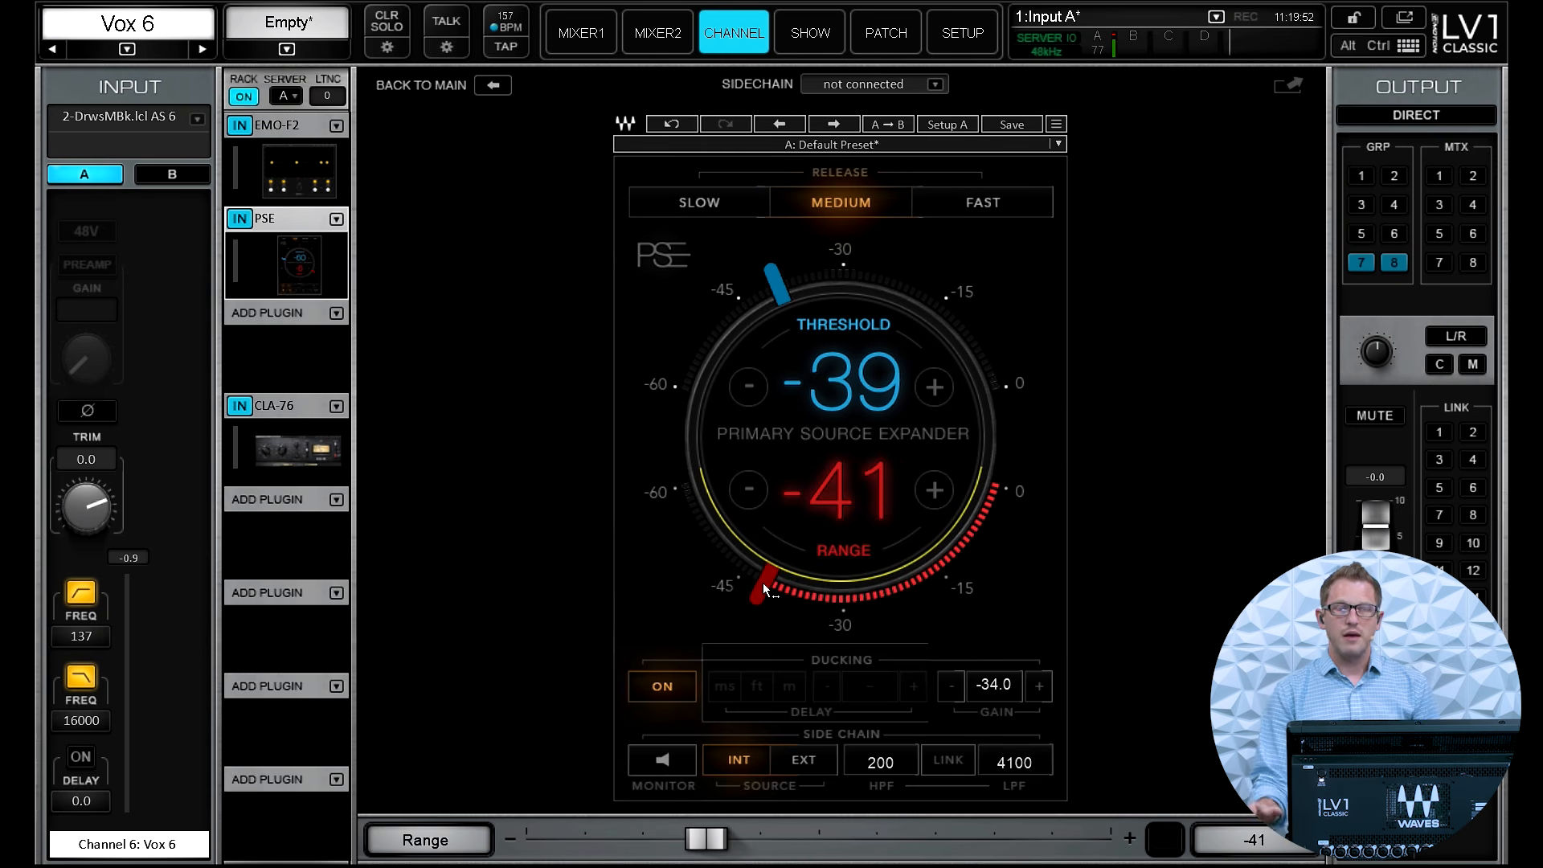